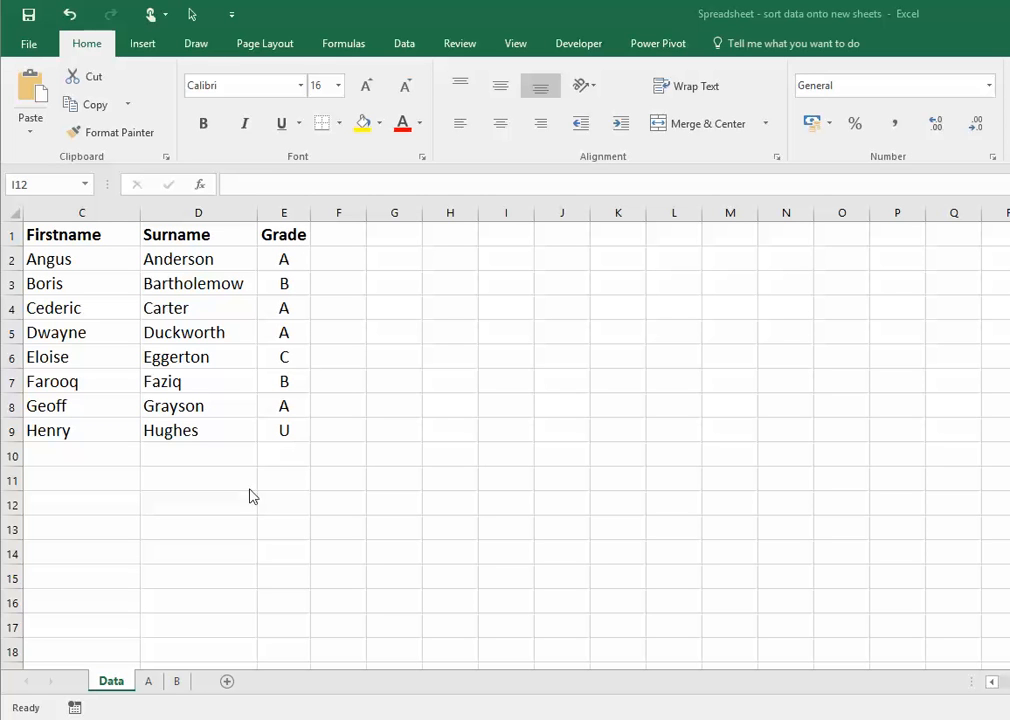
View the student lists on sheets A and B, and return to the Data sheet
{"action": "left_click", "coordinate": [149, 686]}
{"action": "left_click", "coordinate": [149, 684]}
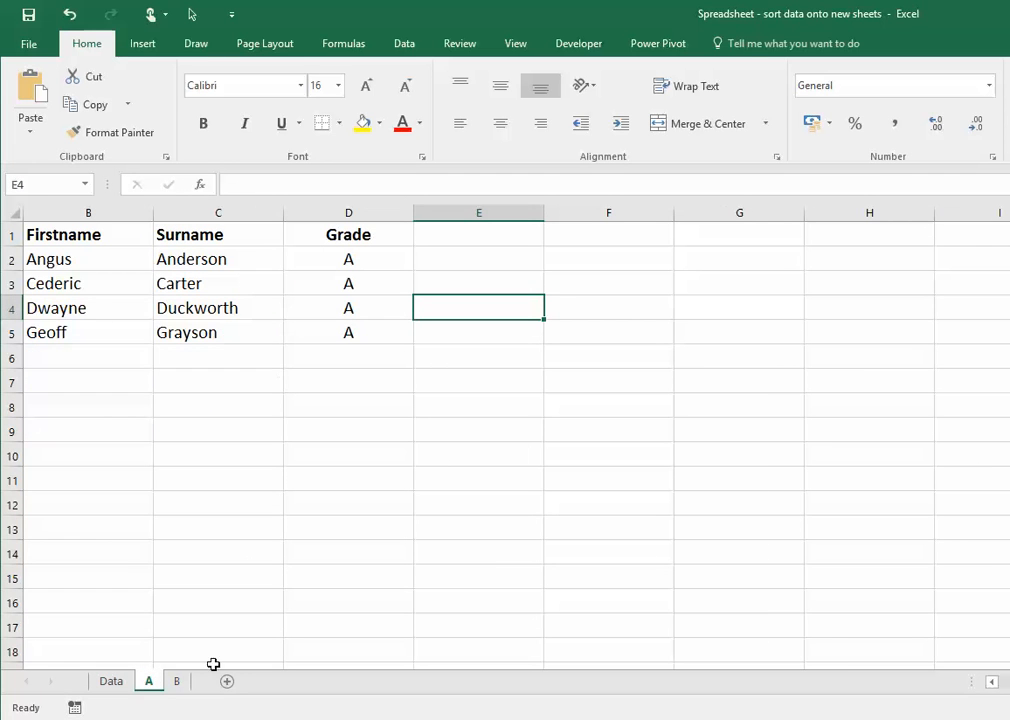
{"action": "left_click", "coordinate": [181, 685]}
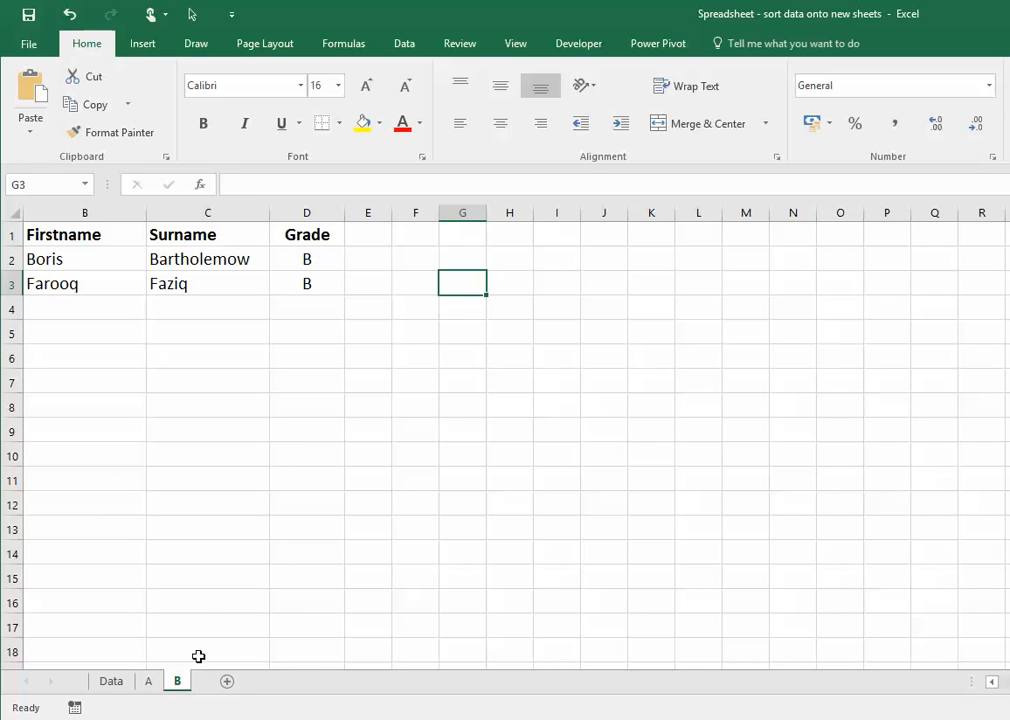
{"action": "left_click", "coordinate": [112, 684]}
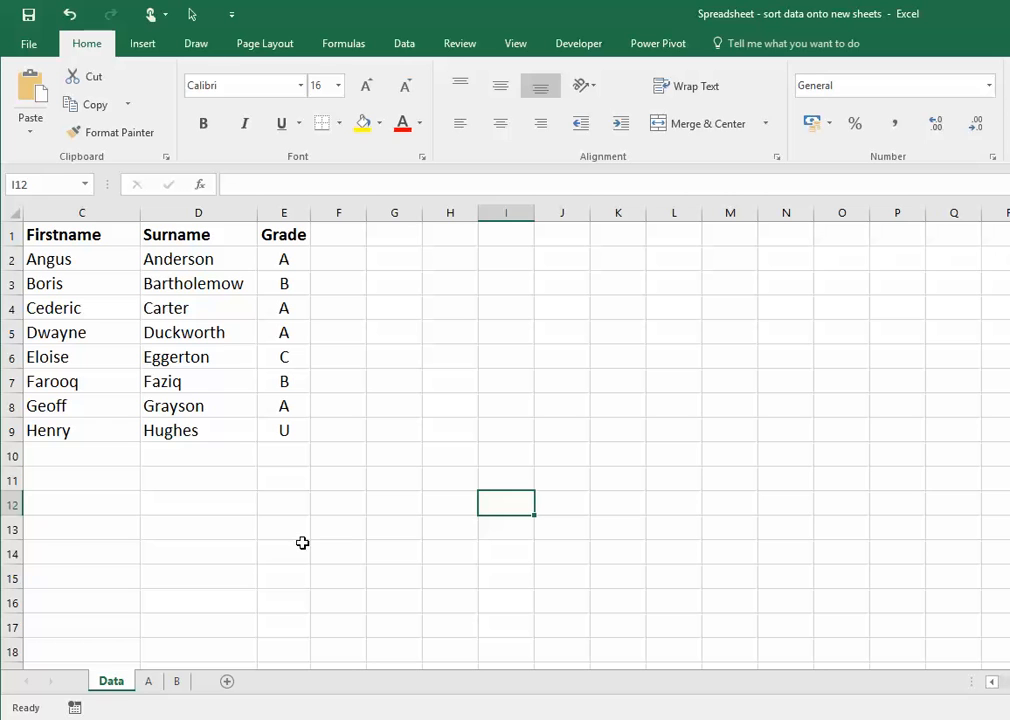
Change the grade in E3 to A, check the lists on sheets A and B, and return to the Data sheet
{"action": "left_click", "coordinate": [285, 282]}
{"action": "type", "text": "A"}
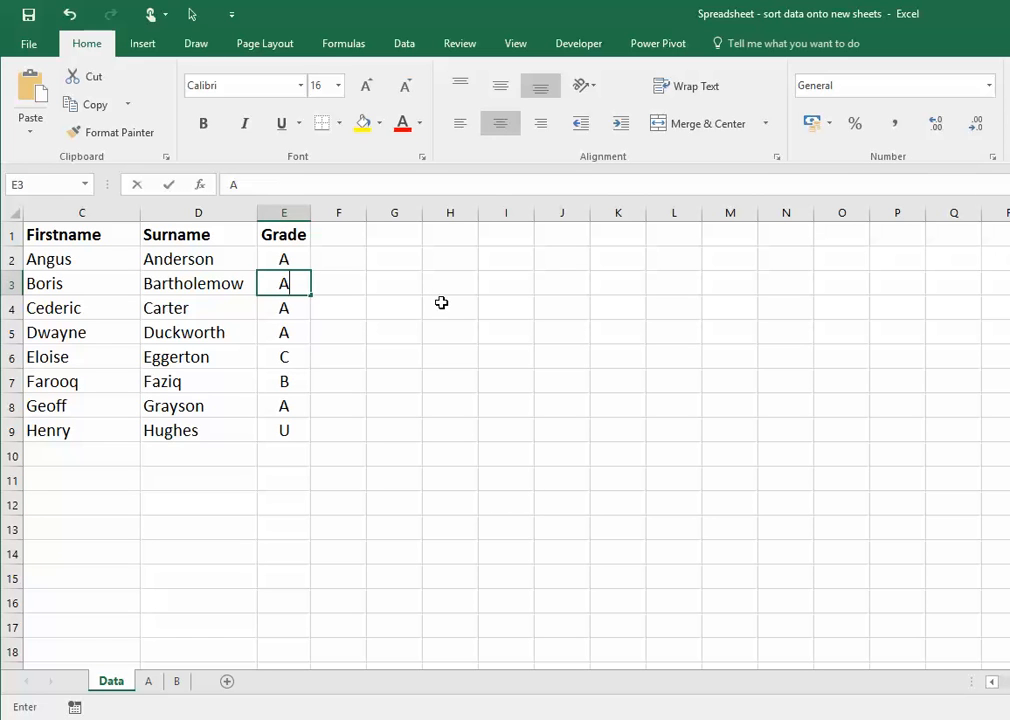
{"action": "left_click", "coordinate": [442, 301]}
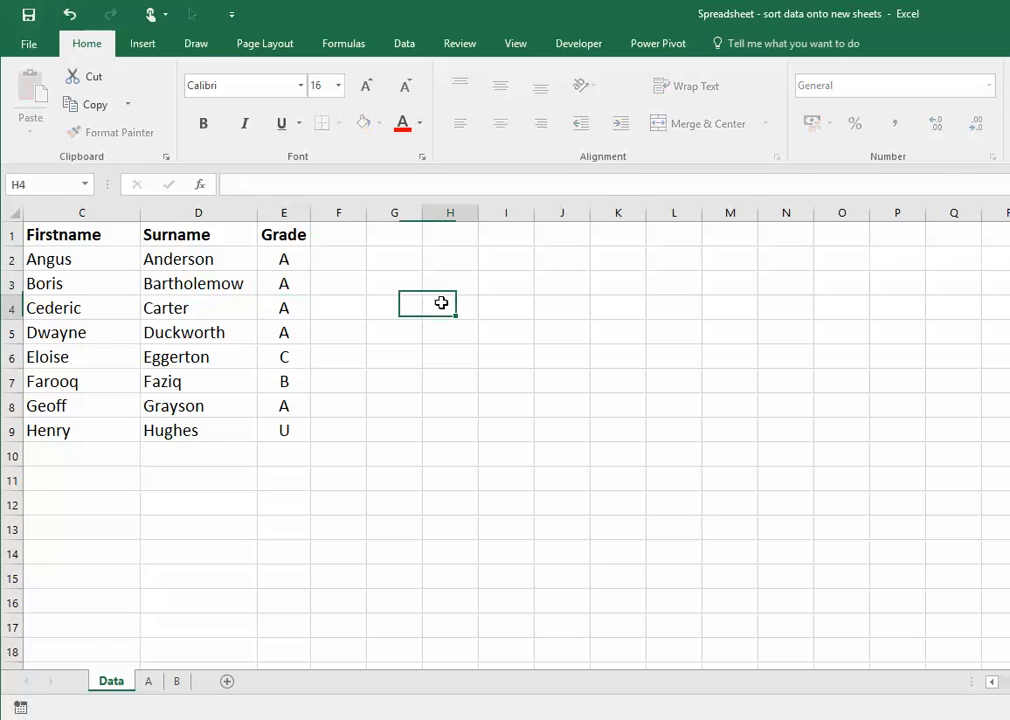
{"action": "left_click", "coordinate": [148, 680]}
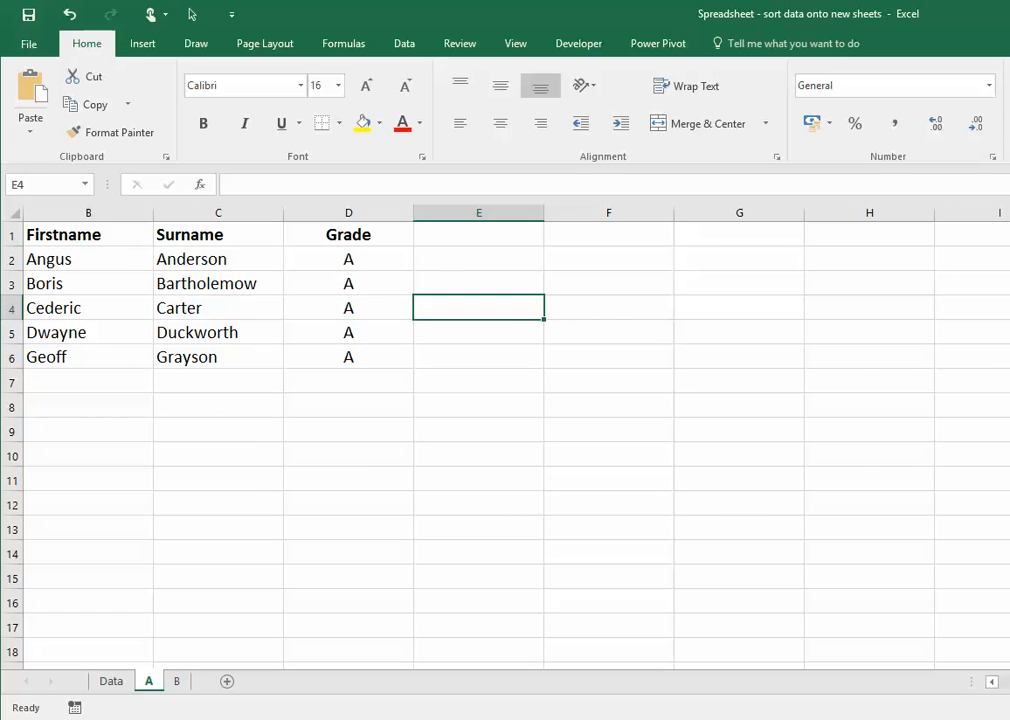
{"action": "left_click", "coordinate": [180, 682]}
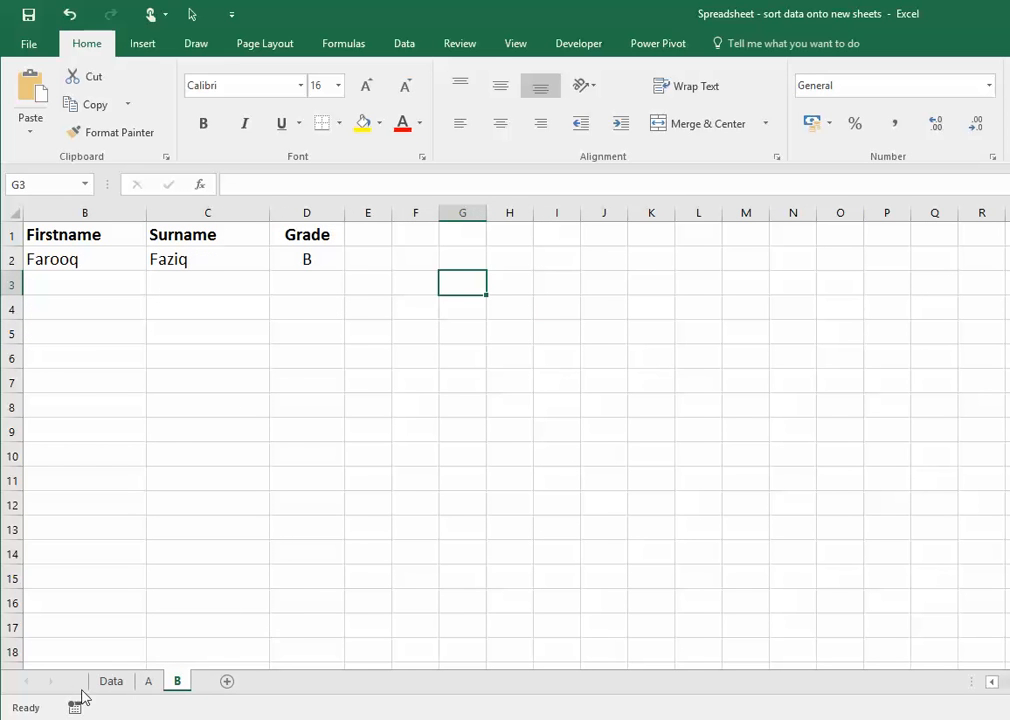
{"action": "left_click", "coordinate": [110, 681]}
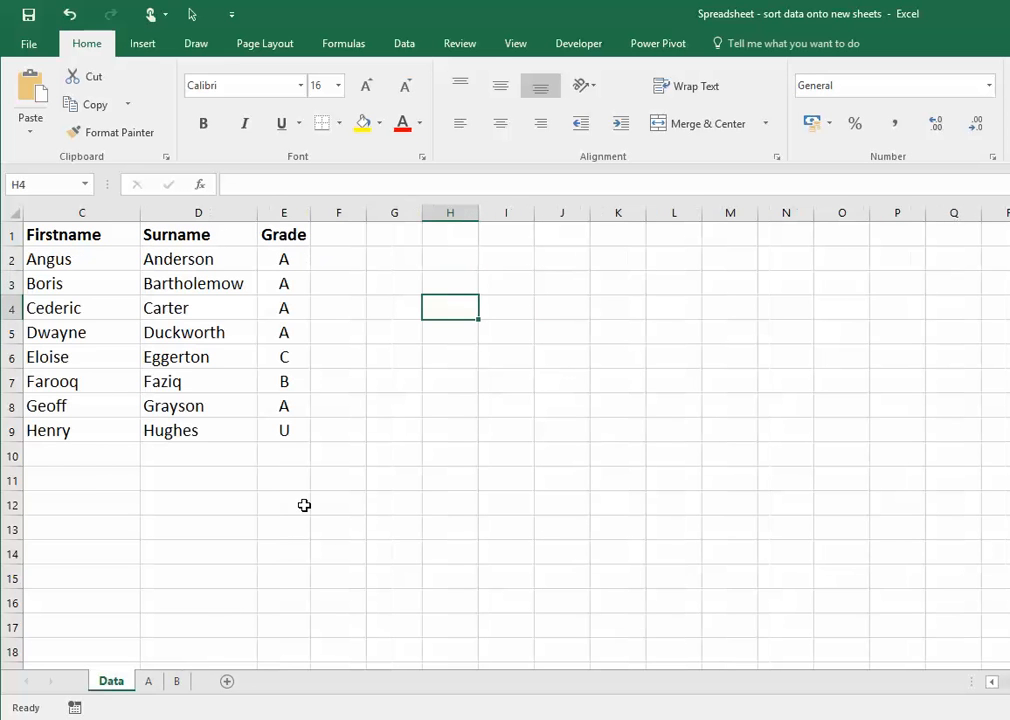
Set the grade in E3 back to B
{"action": "left_click", "coordinate": [281, 283]}
{"action": "type", "text": "B"}
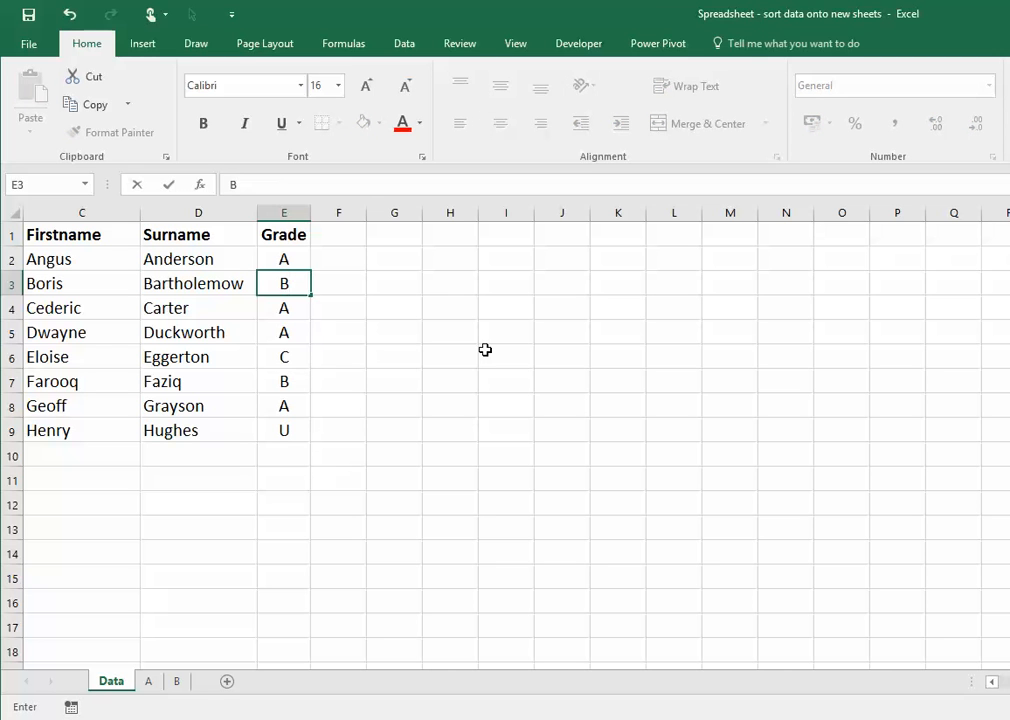
{"action": "key", "text": "Return"}
{"action": "left_click", "coordinate": [437, 425]}
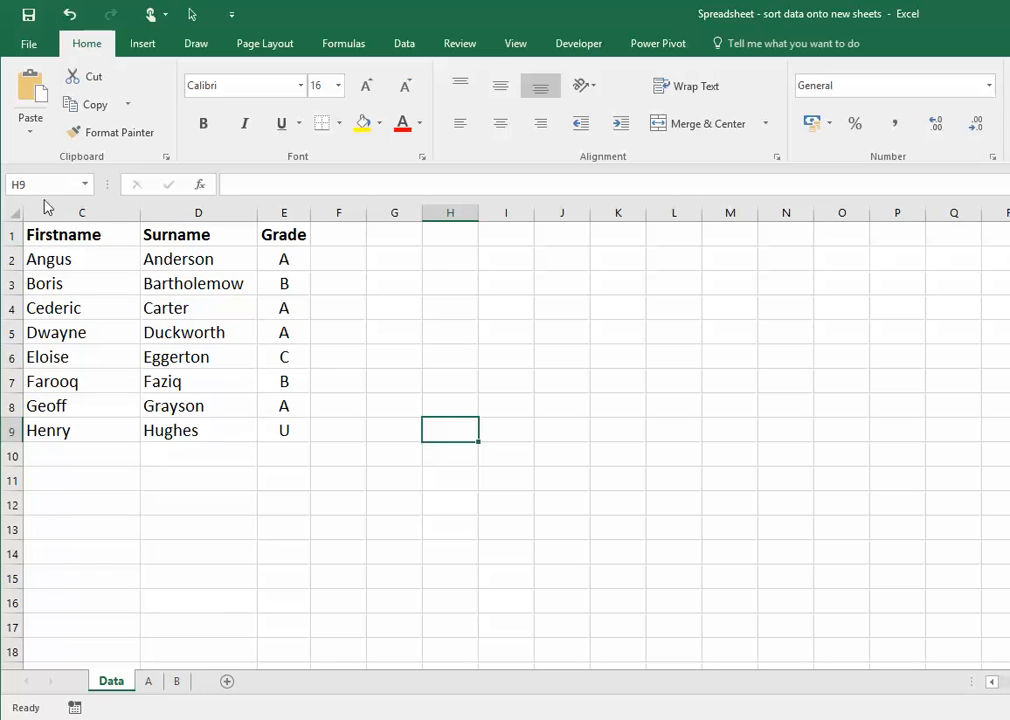
Reveal the collapsed Position and Lookup Code columns A and B and autofit their widths
{"action": "left_click_drag", "start_coordinate": [26, 212], "coordinate": [114, 212]}
{"action": "left_click_drag", "start_coordinate": [26, 212], "coordinate": [158, 210]}
{"action": "left_click", "coordinate": [73, 213]}
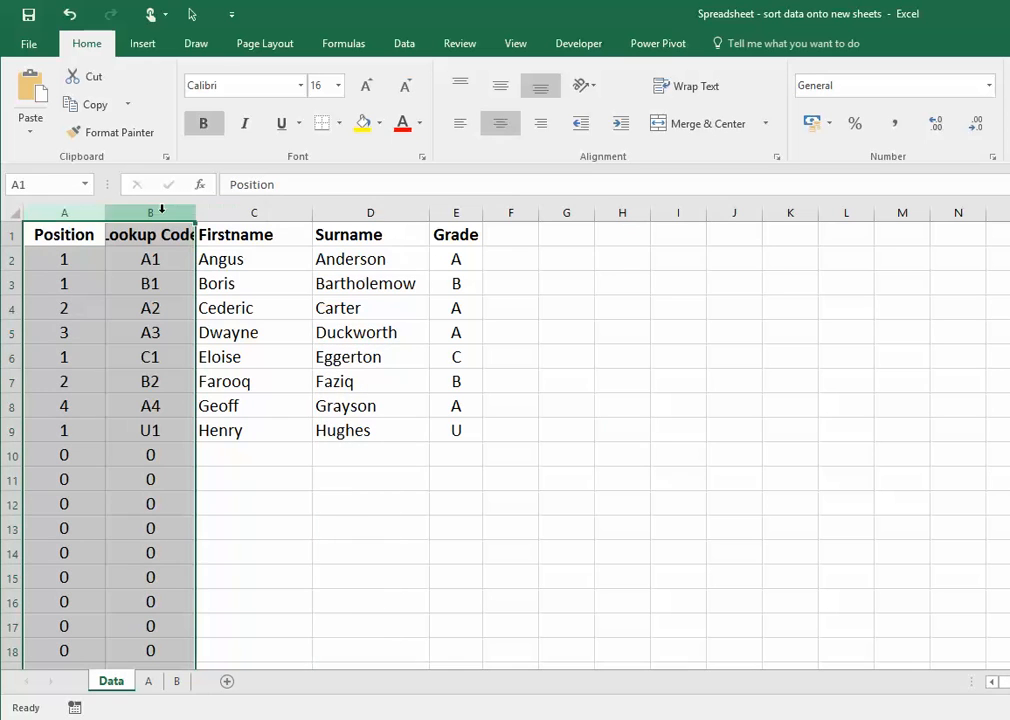
{"action": "double_click", "coordinate": [200, 213]}
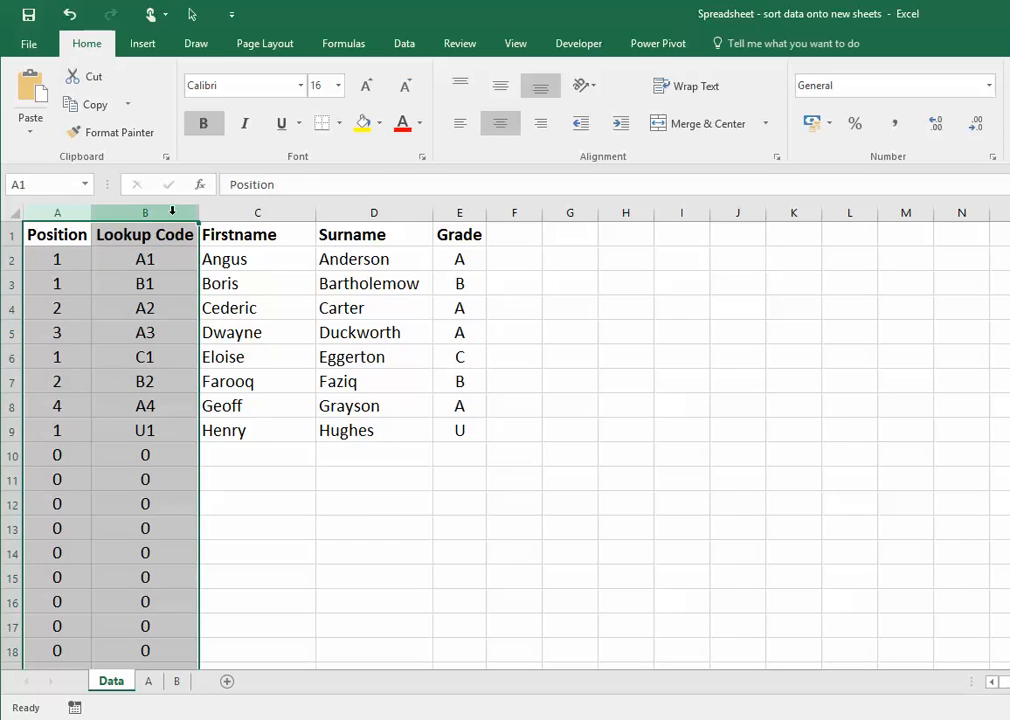
Hide the Lookup Code column B on the Data sheet
{"action": "left_click", "coordinate": [173, 212]}
{"action": "right_click", "coordinate": [173, 213]}
{"action": "left_click", "coordinate": [209, 362]}
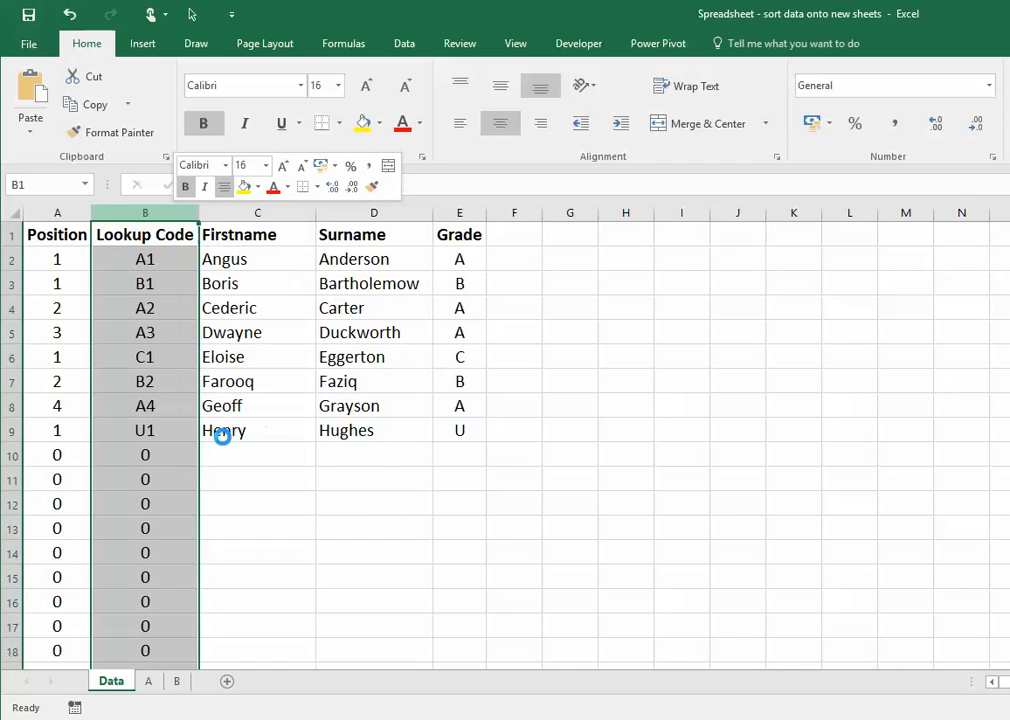
{"action": "left_click", "coordinate": [230, 523]}
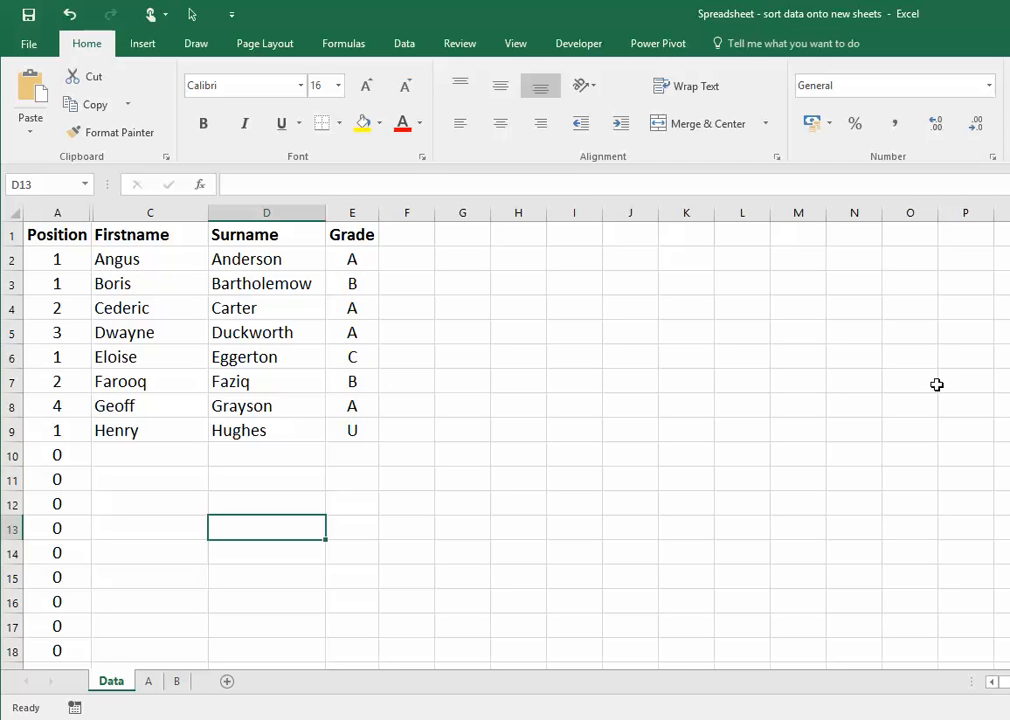
Move the COUNTIF formula text box beside the data table, over columns G to N around rows 4 to 6
{"action": "left_click_drag", "start_coordinate": [1009, 336], "coordinate": [938, 336]}
{"action": "left_click", "coordinate": [1009, 406]}
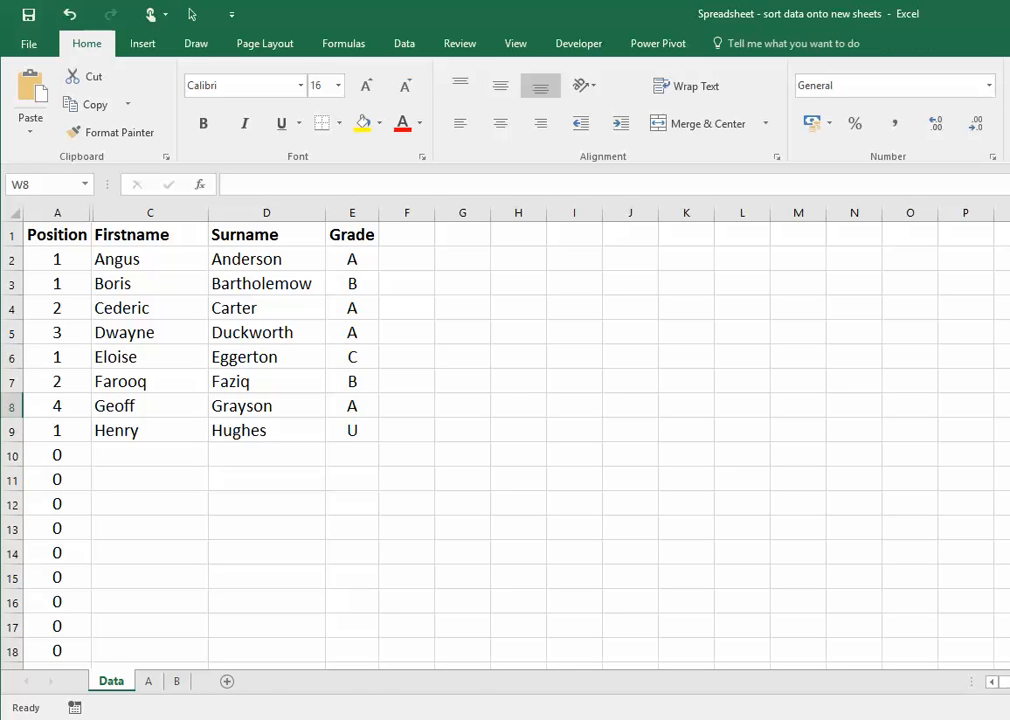
{"action": "left_click", "coordinate": [1009, 336]}
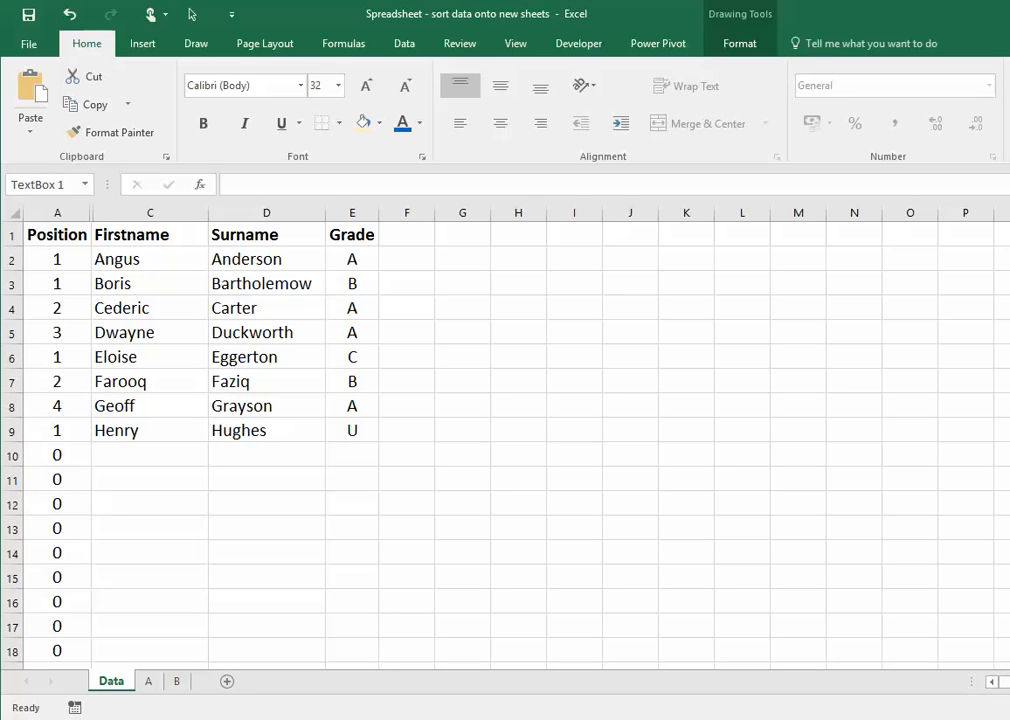
{"action": "left_click_drag", "start_coordinate": [1009, 330], "coordinate": [632, 304]}
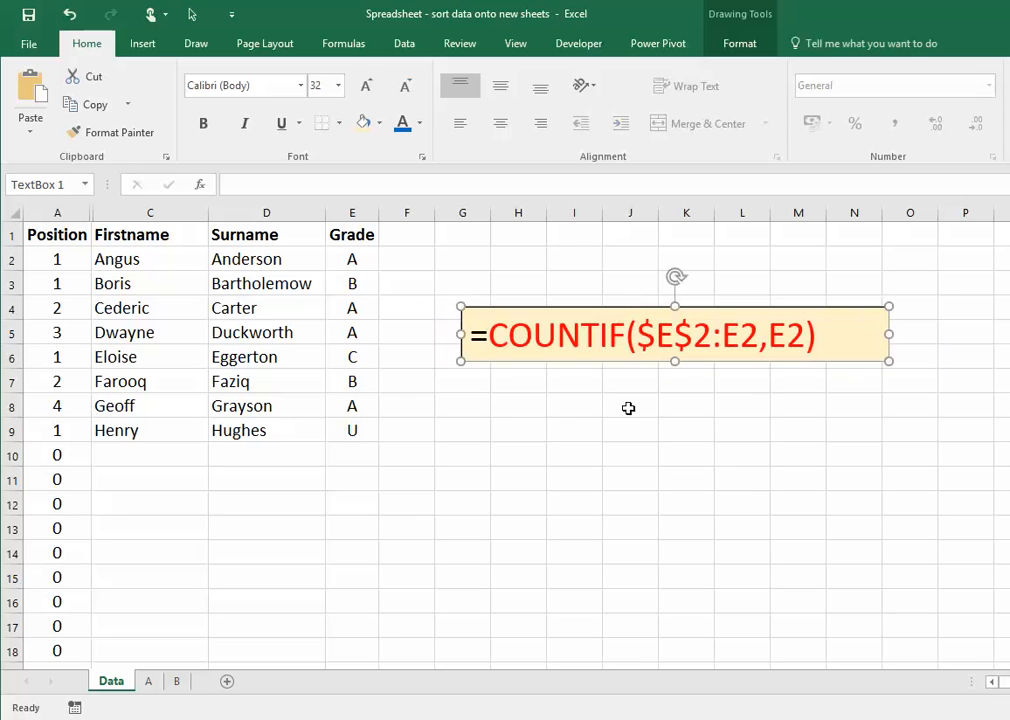
Examine the range and criteria references of the COUNTIF formulas in Position cells A2, A3 and A4
{"action": "left_click", "coordinate": [60, 261]}
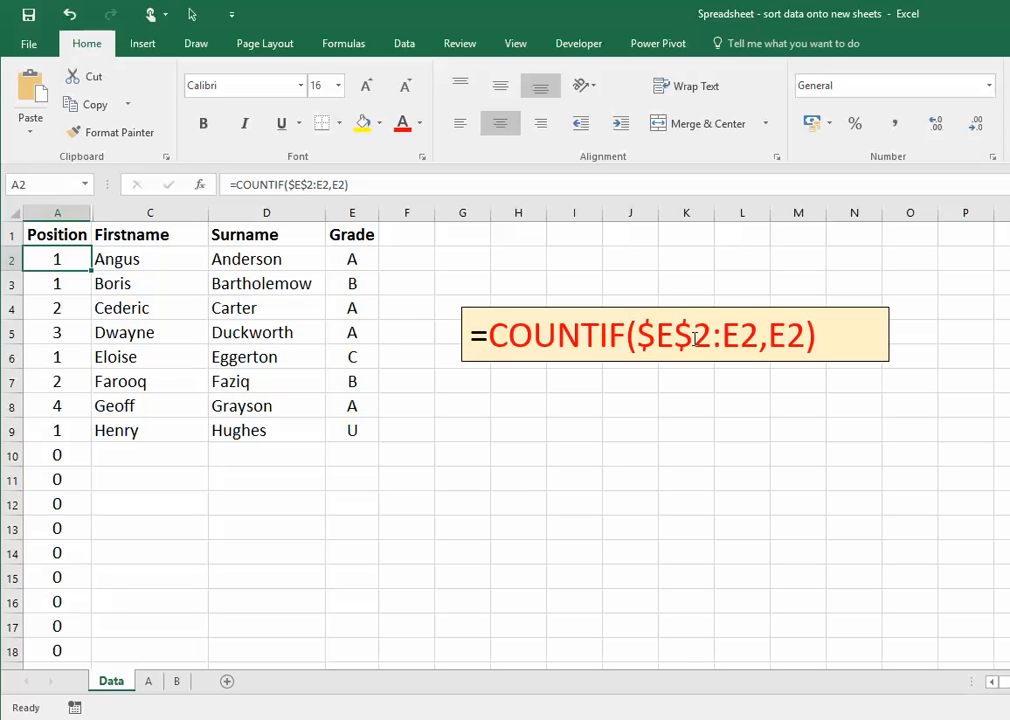
{"action": "left_click", "coordinate": [304, 185]}
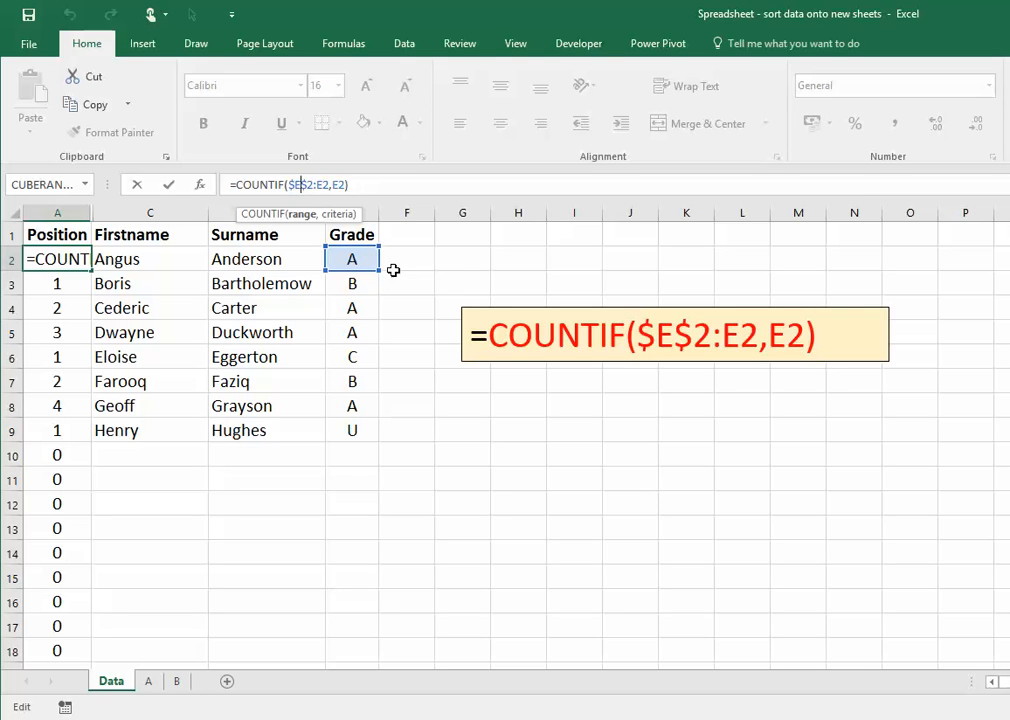
{"action": "key", "text": "ctrl+Return"}
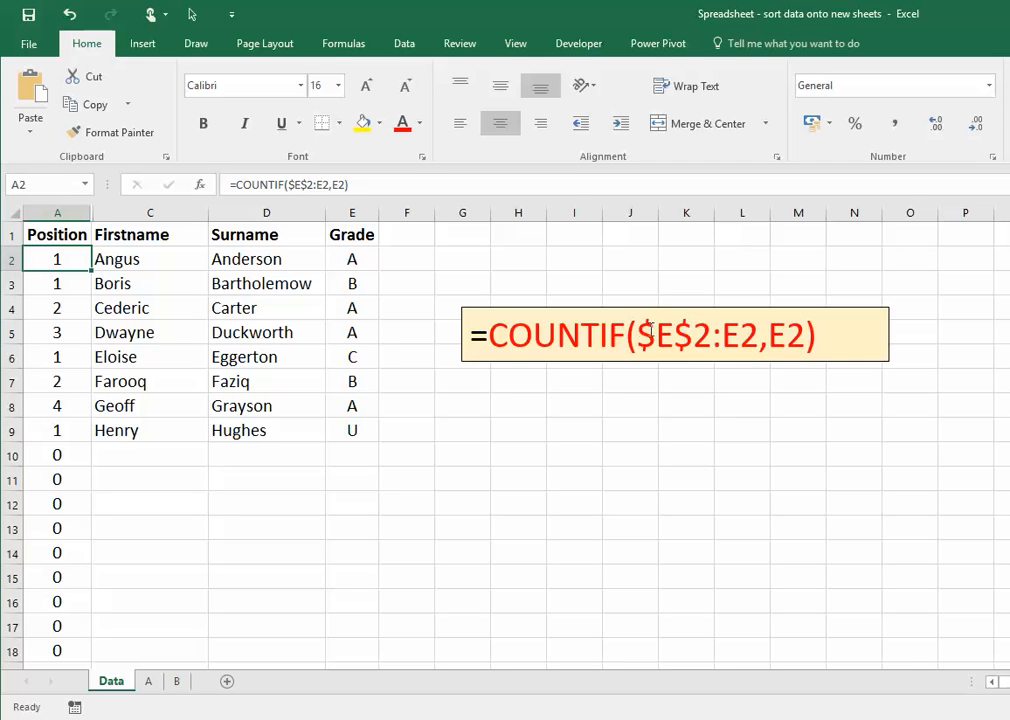
{"action": "left_click", "coordinate": [65, 283]}
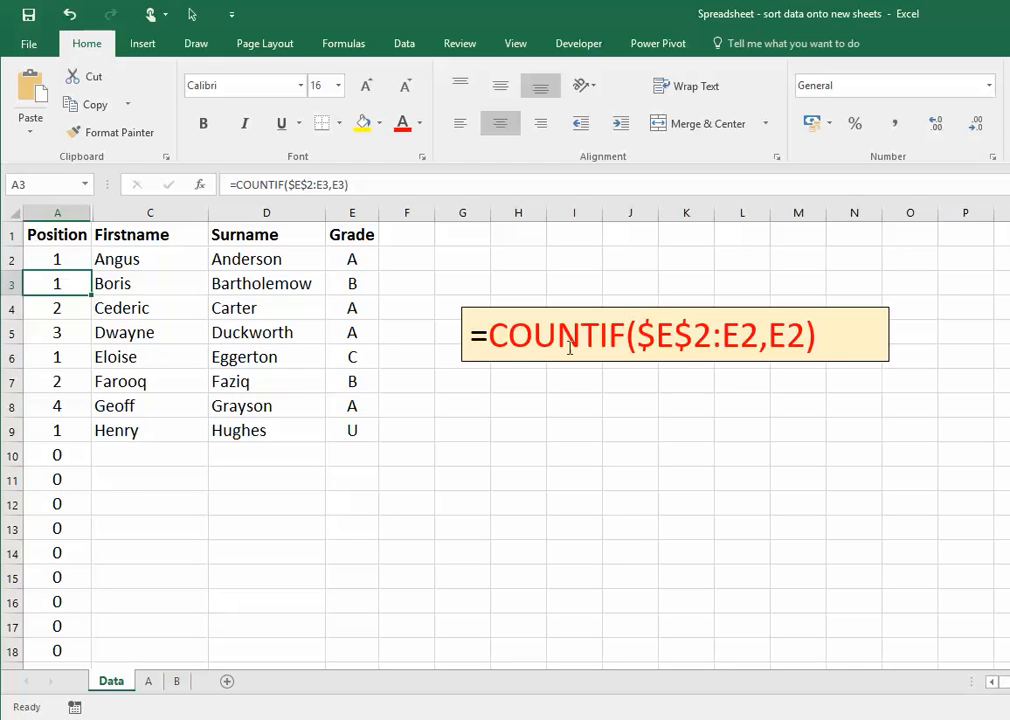
{"action": "left_click", "coordinate": [63, 259]}
{"action": "left_click", "coordinate": [61, 283]}
{"action": "left_click", "coordinate": [307, 185]}
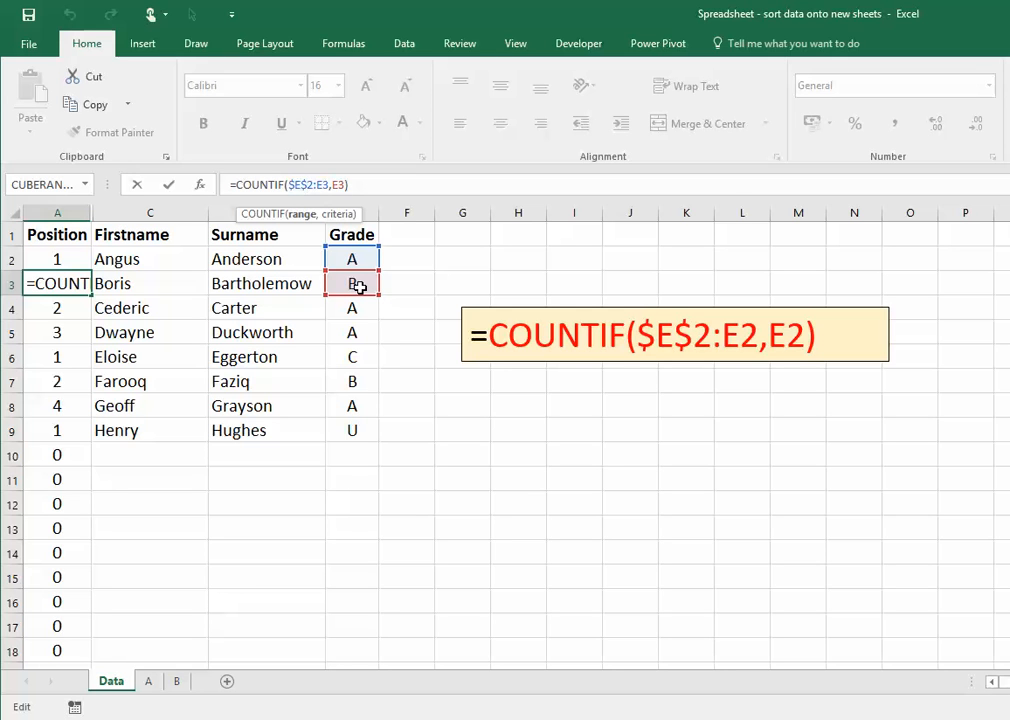
{"action": "key", "text": "ctrl+Return"}
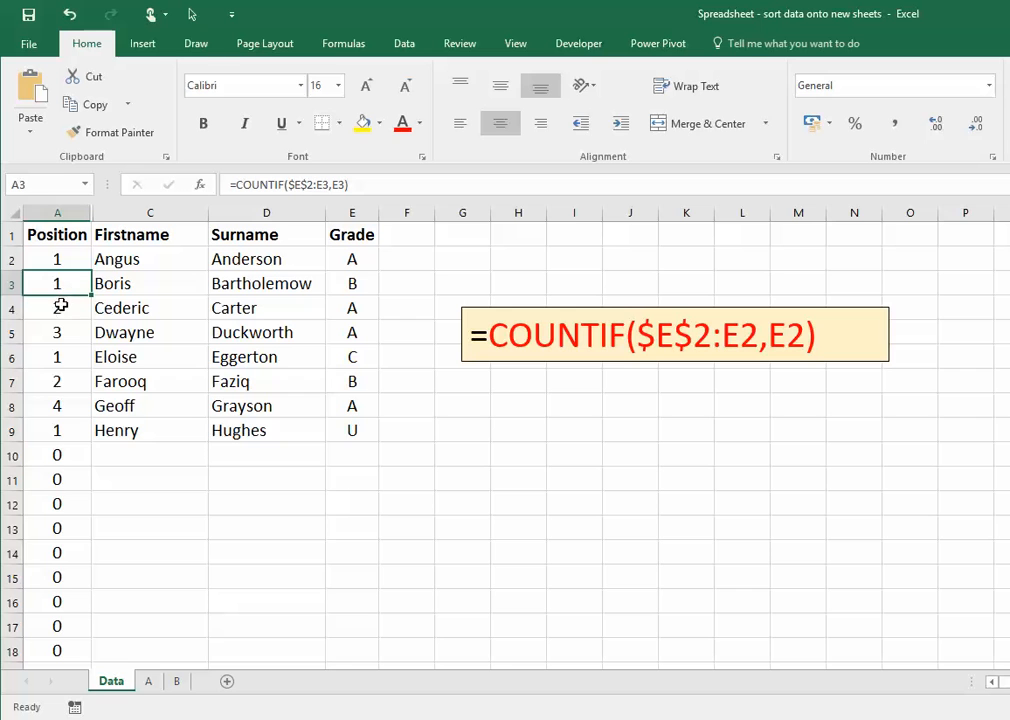
{"action": "left_click", "coordinate": [55, 306]}
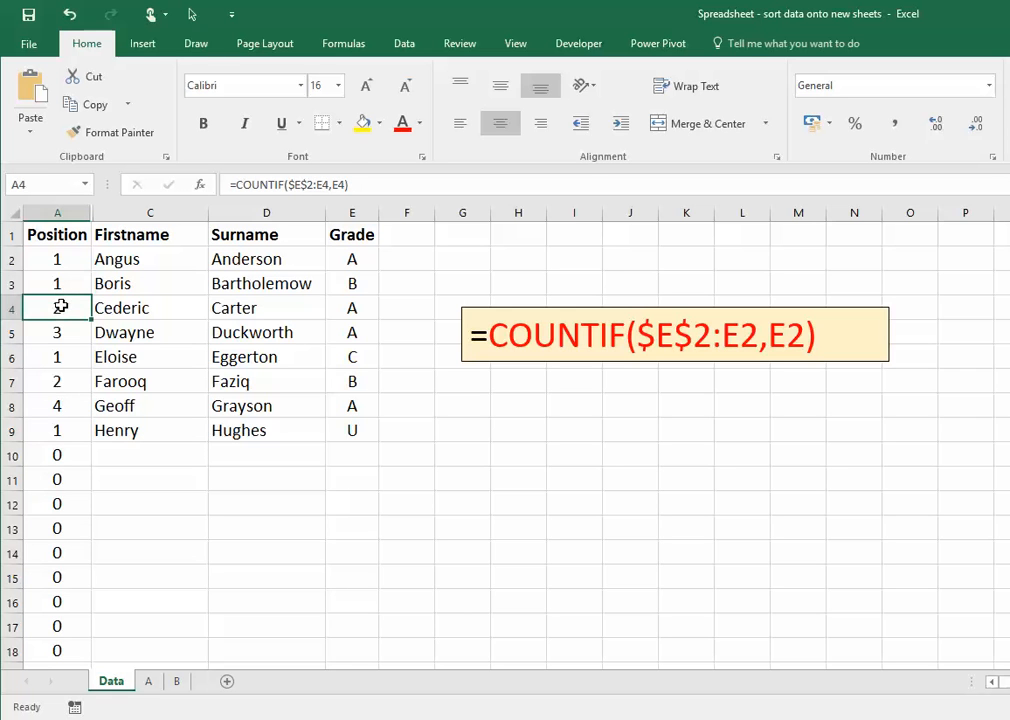
{"action": "left_click", "coordinate": [306, 185]}
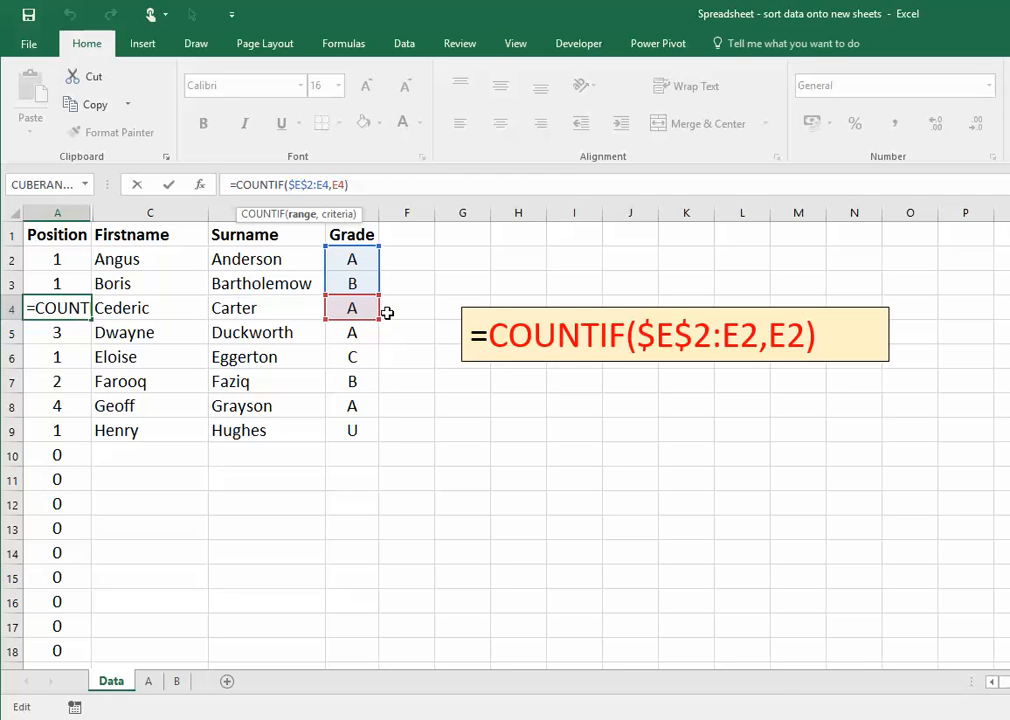
{"action": "key", "text": "Return"}
{"action": "left_click", "coordinate": [81, 311]}
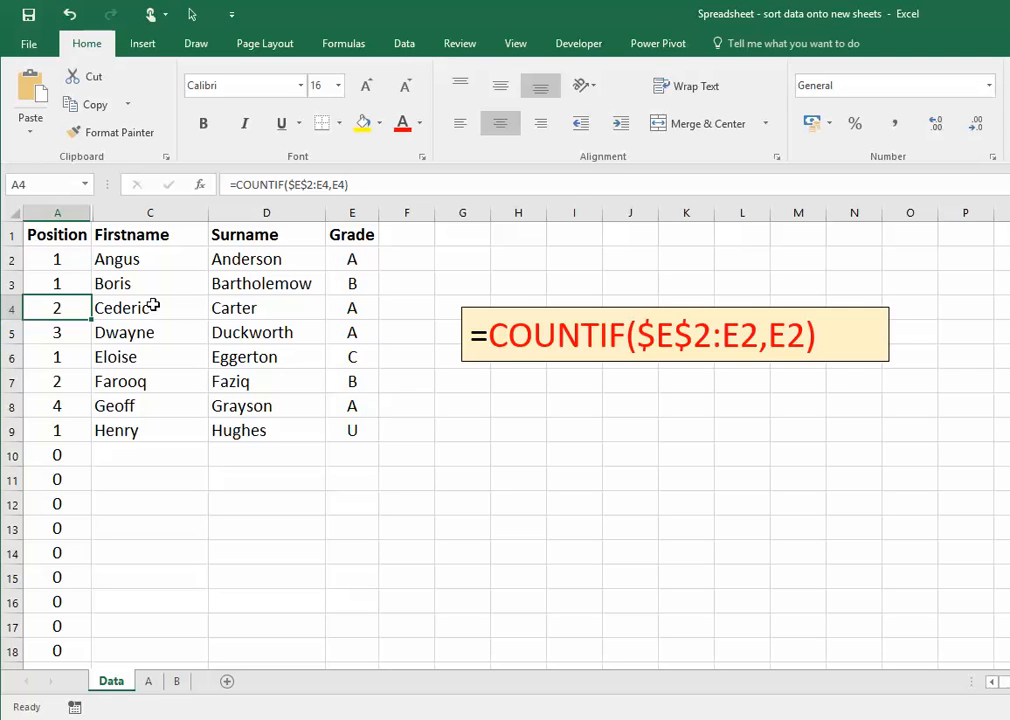
Compare the Position formulas in A2 through A6 row by row with the grades in column E
{"action": "left_click", "coordinate": [59, 260]}
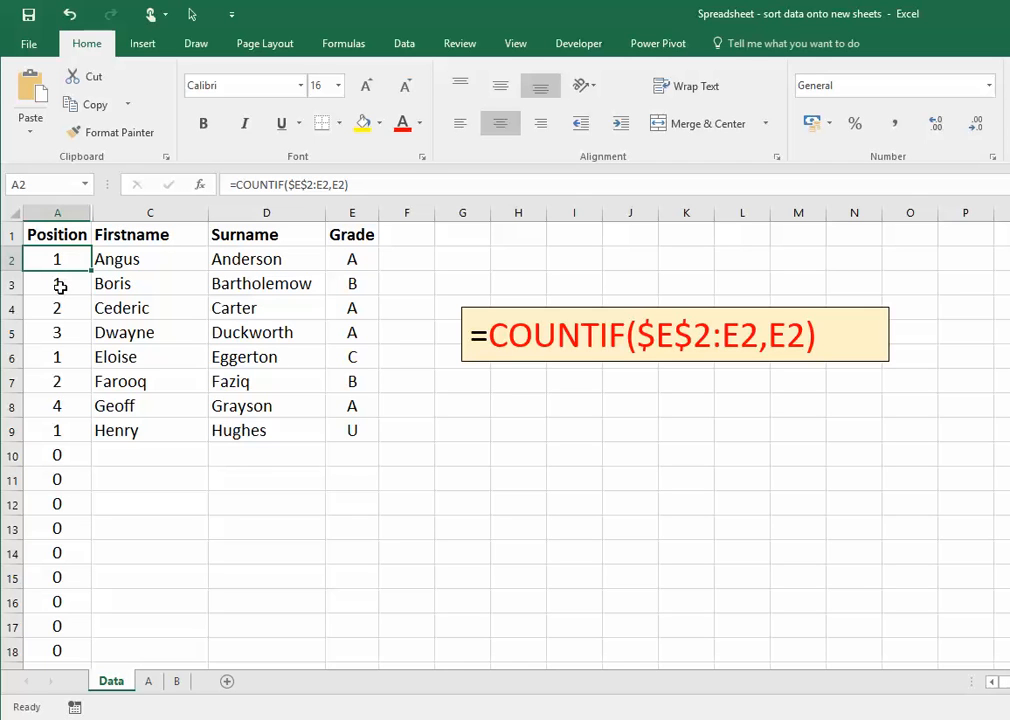
{"action": "left_click", "coordinate": [60, 286]}
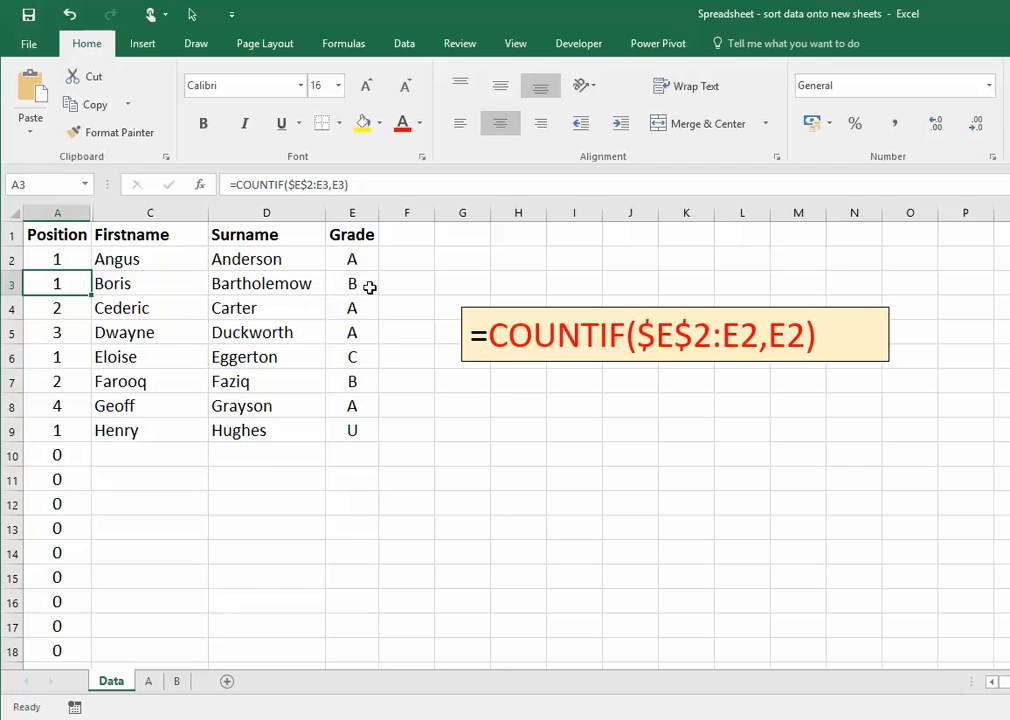
{"action": "left_click", "coordinate": [58, 308]}
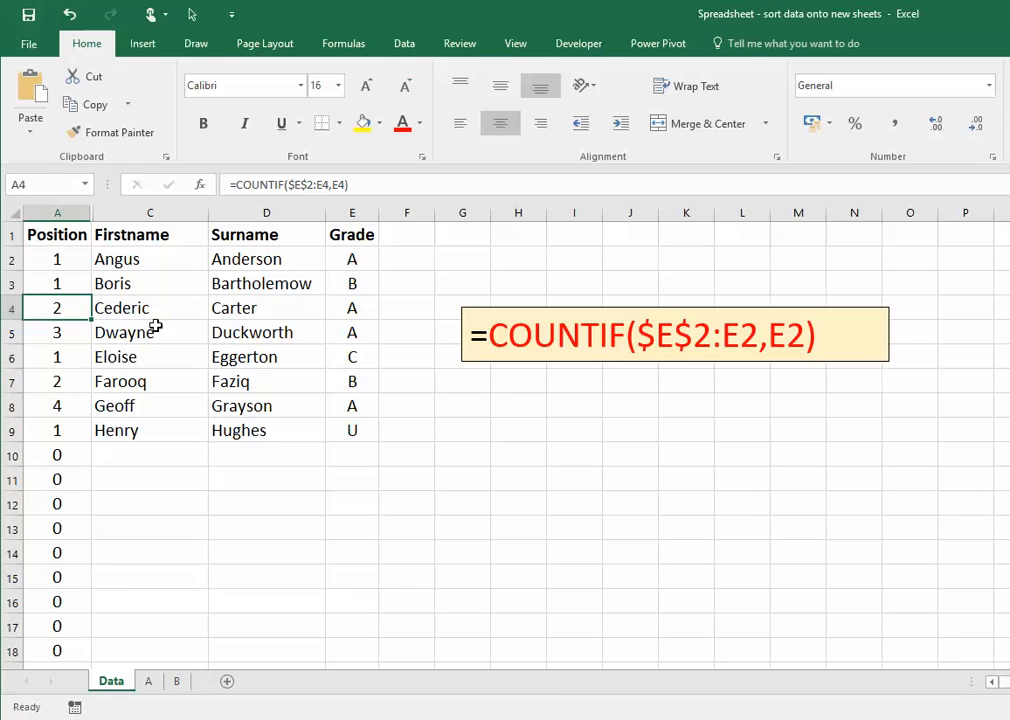
{"action": "left_click", "coordinate": [62, 333]}
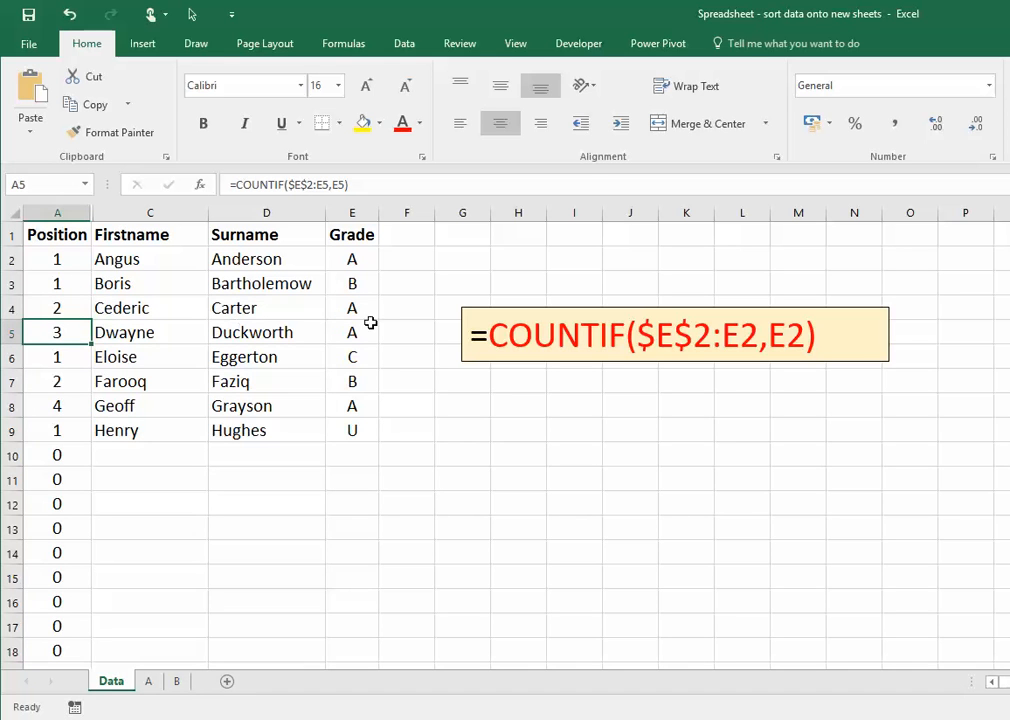
{"action": "left_click", "coordinate": [79, 357]}
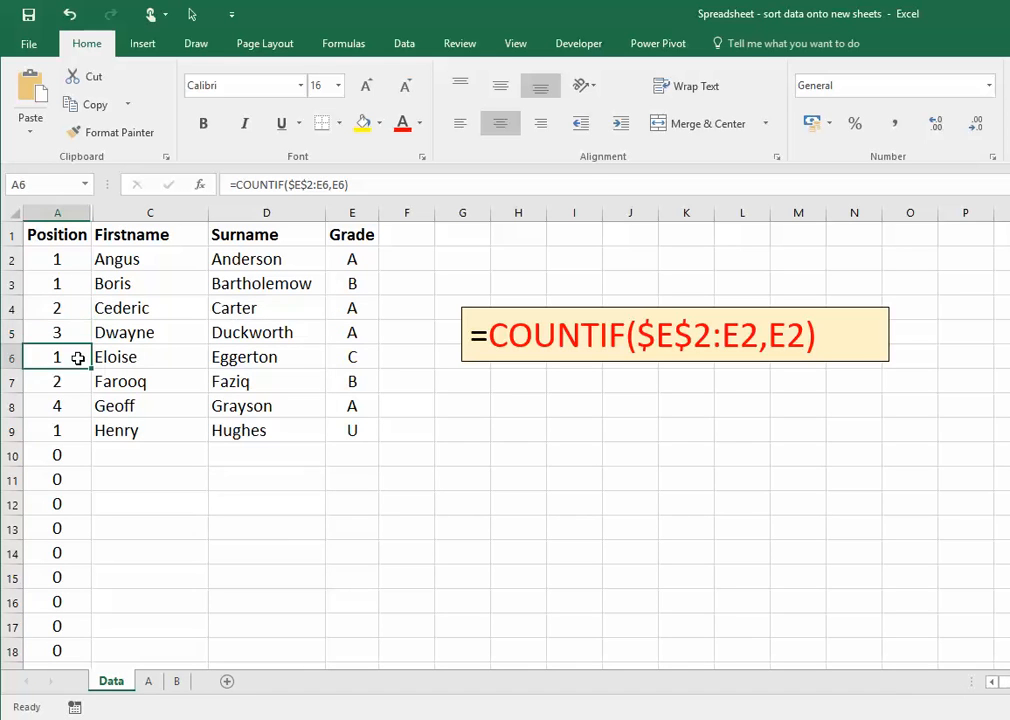
Change the grade in E7 to A and check the Position values in A7 and A8
{"action": "left_click", "coordinate": [354, 381]}
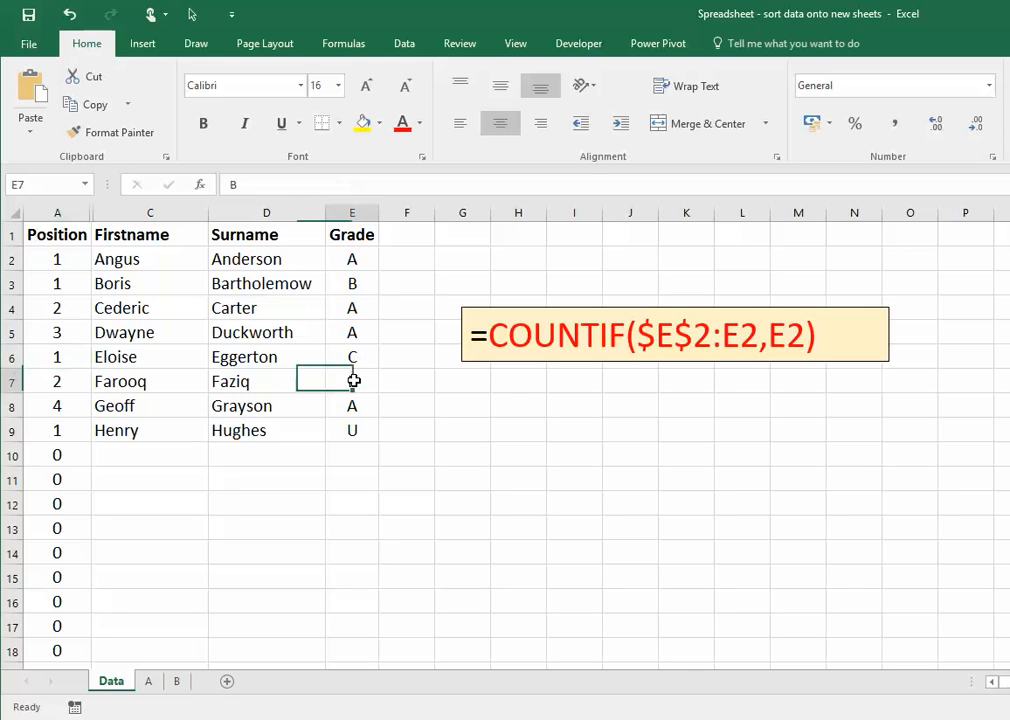
{"action": "type", "text": "A"}
{"action": "left_click", "coordinate": [471, 404]}
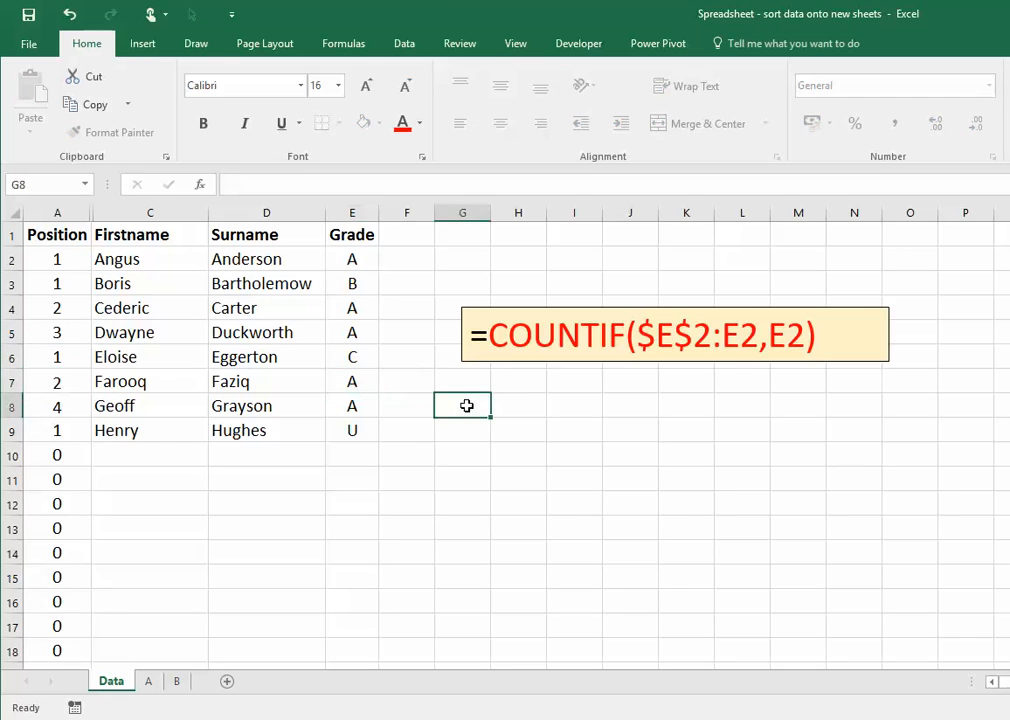
{"action": "left_click", "coordinate": [57, 381]}
{"action": "left_click", "coordinate": [57, 403]}
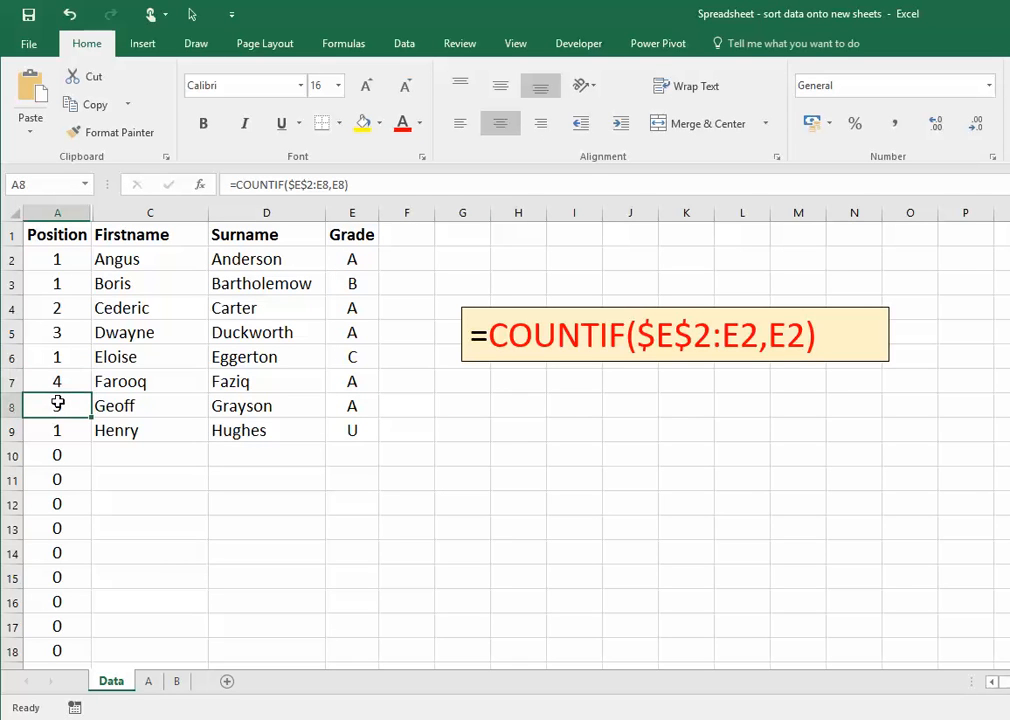
Set the grade in E7 back to B
{"action": "left_click", "coordinate": [350, 380]}
{"action": "type", "text": "B"}
{"action": "key", "text": "Return"}
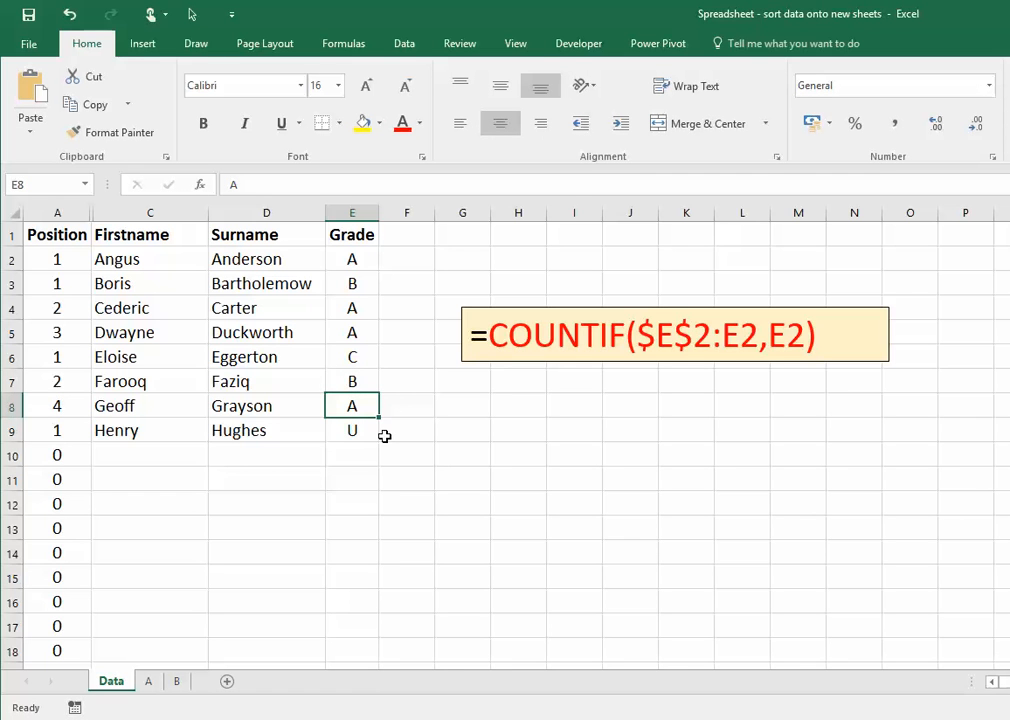
Unhide the Lookup Code column B on the Data sheet and select its first code in B2
{"action": "left_click", "coordinate": [62, 257]}
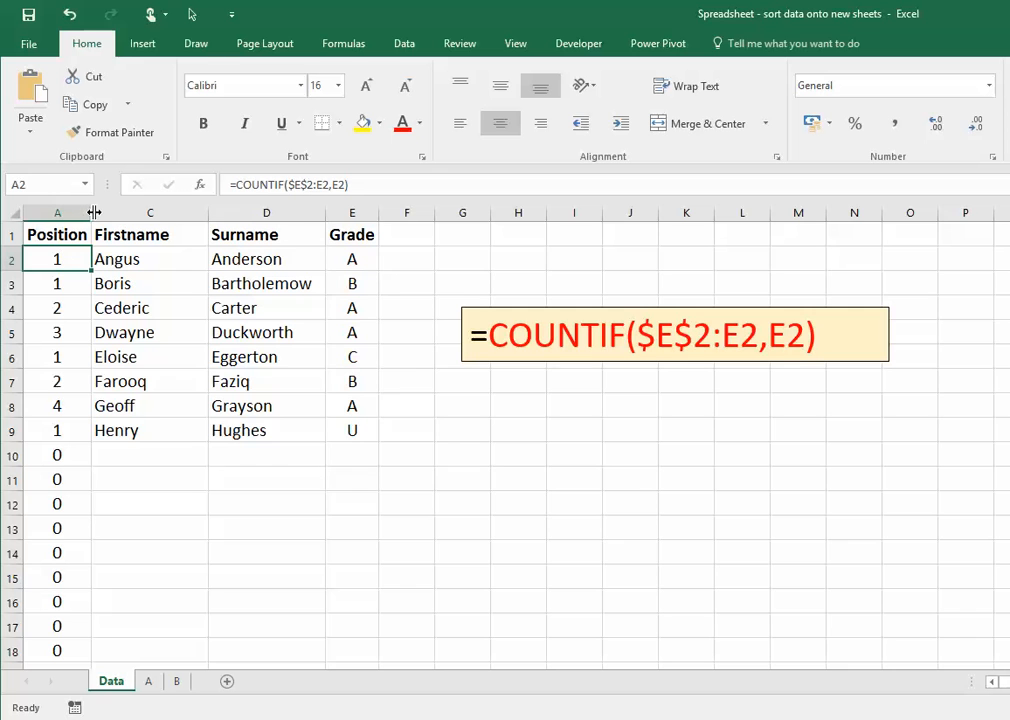
{"action": "left_click_drag", "start_coordinate": [93, 212], "coordinate": [228, 214]}
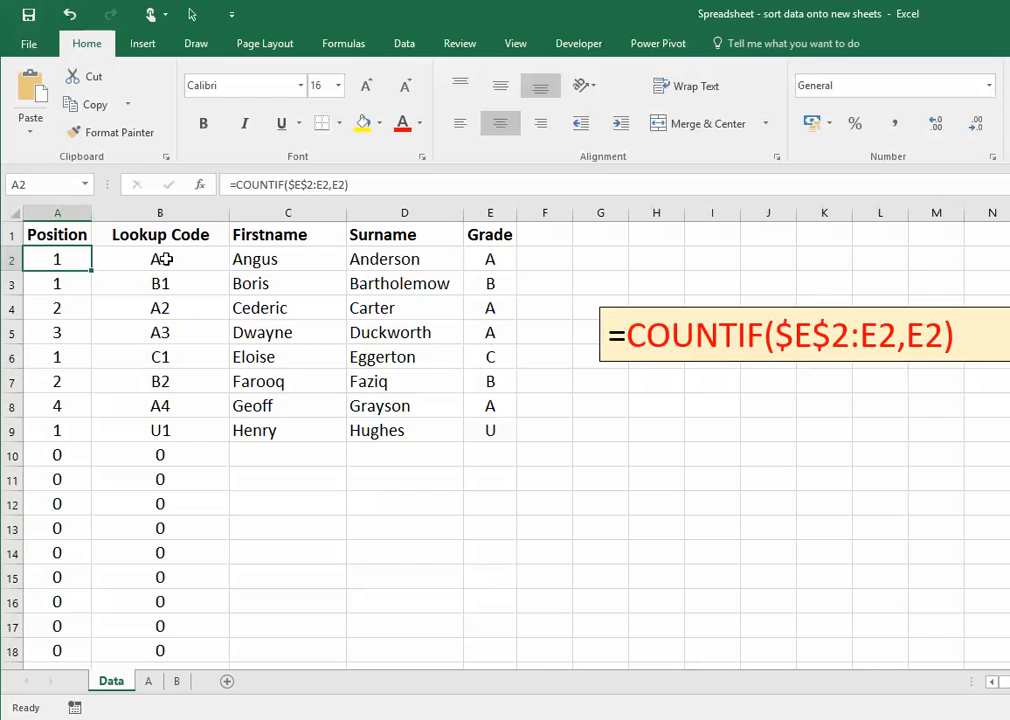
{"action": "left_click", "coordinate": [165, 259]}
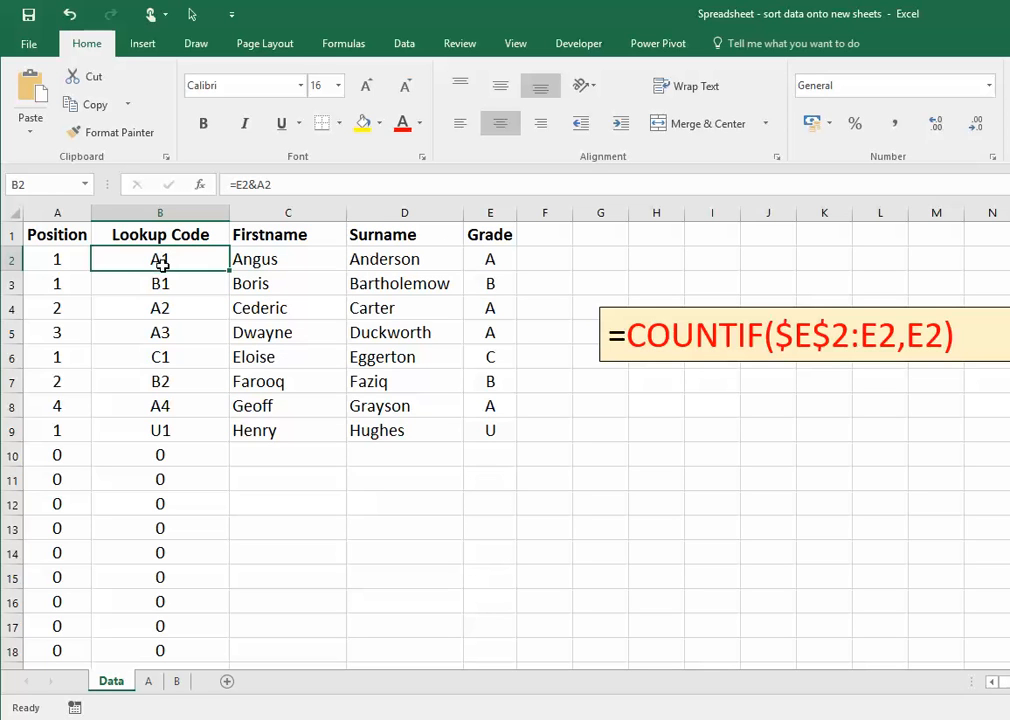
Trace the =E2&A2 formula in B2 back to the grade in E2 and the position in A2
{"action": "left_click", "coordinate": [492, 260]}
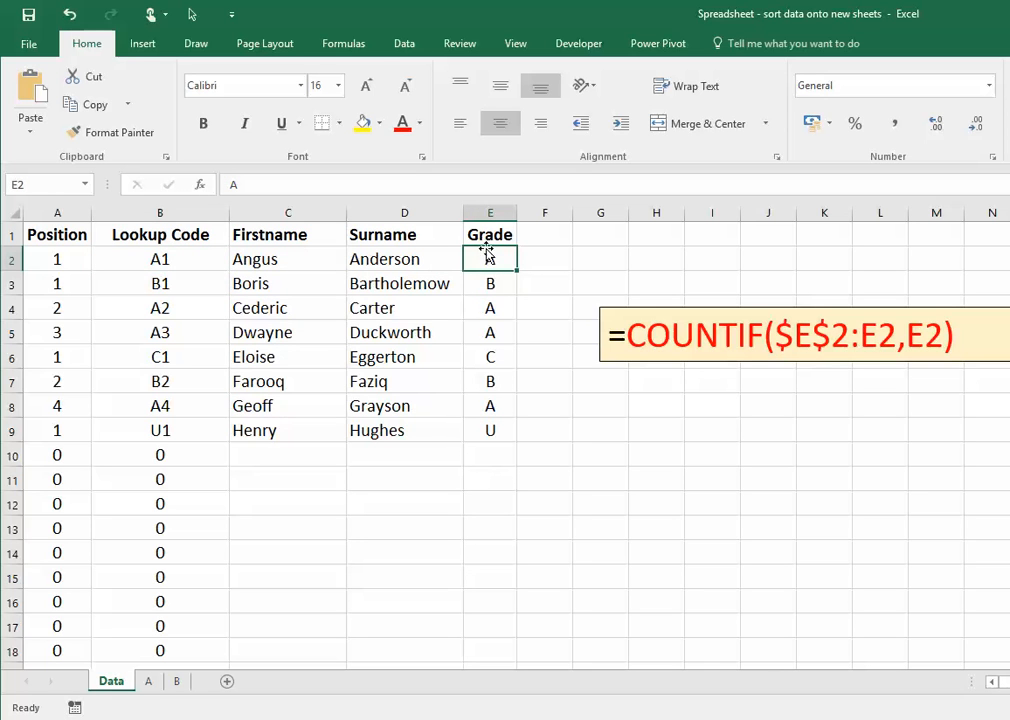
{"action": "left_click", "coordinate": [46, 261]}
{"action": "left_click", "coordinate": [158, 259]}
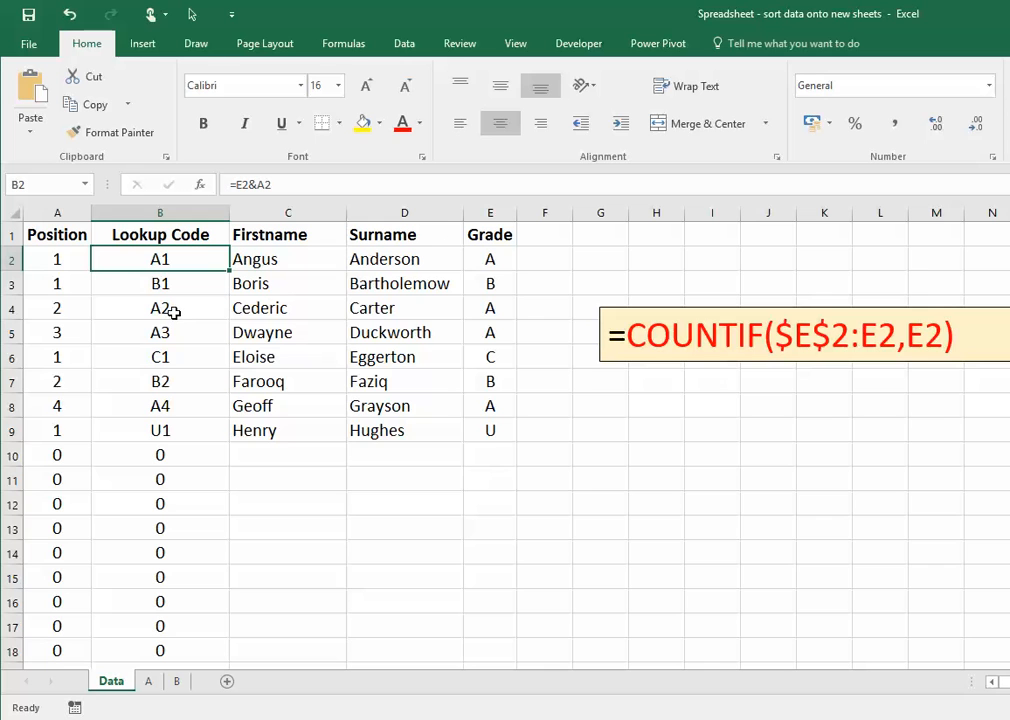
{"action": "left_click", "coordinate": [417, 529]}
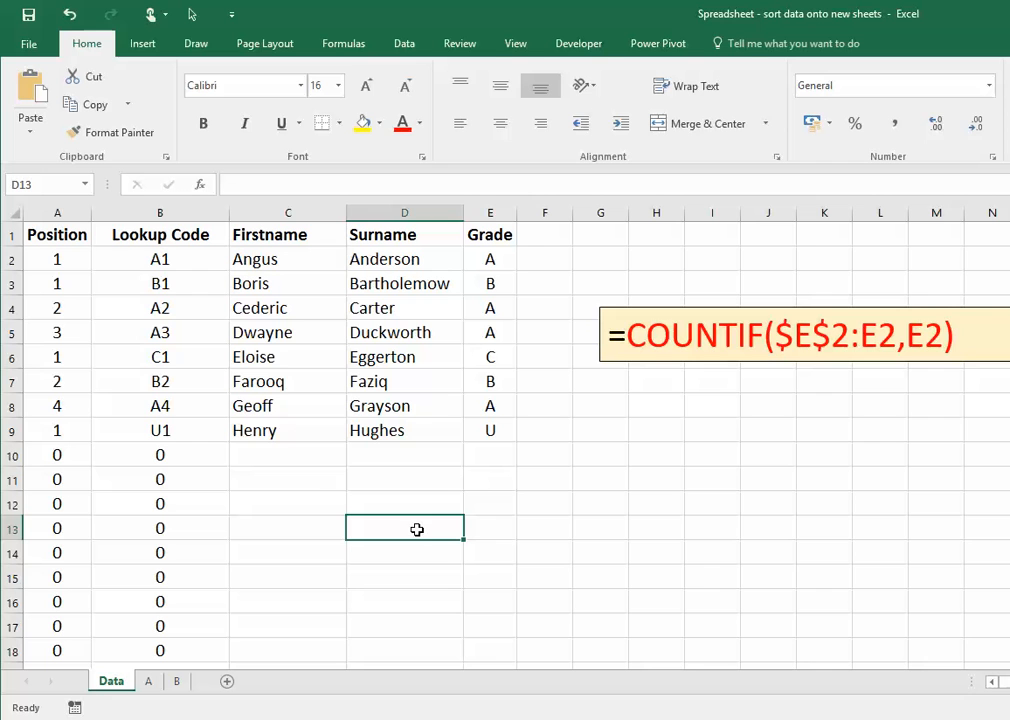
Unhide column A with the lookup codes on sheet A
{"action": "left_click", "coordinate": [150, 681]}
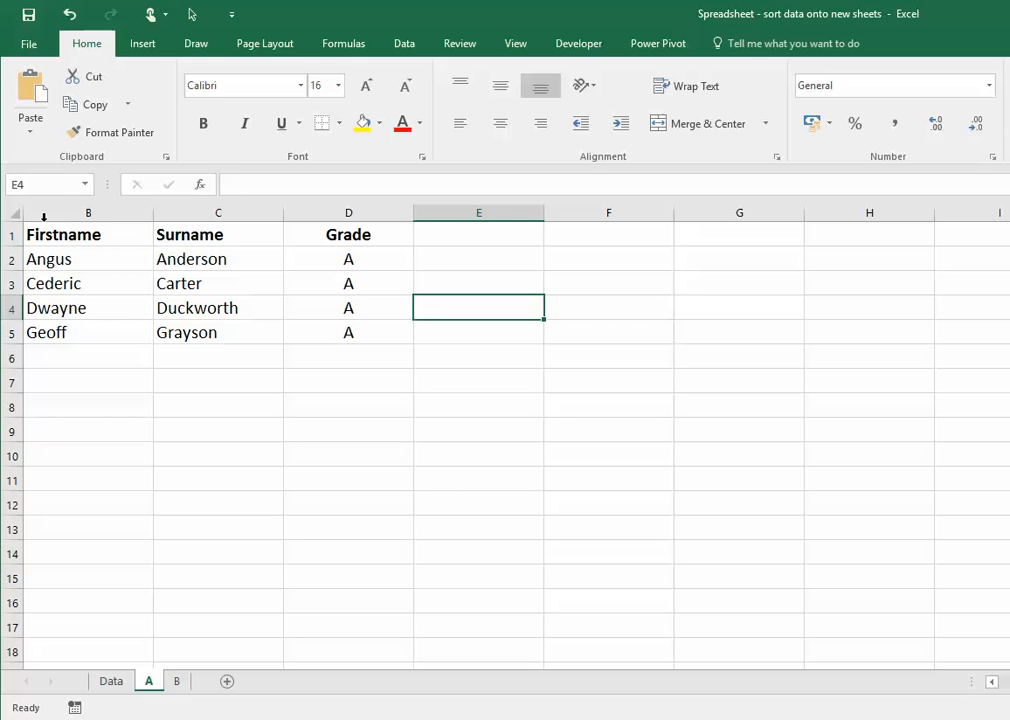
{"action": "left_click_drag", "start_coordinate": [26, 214], "coordinate": [147, 214]}
{"action": "left_click", "coordinate": [228, 432]}
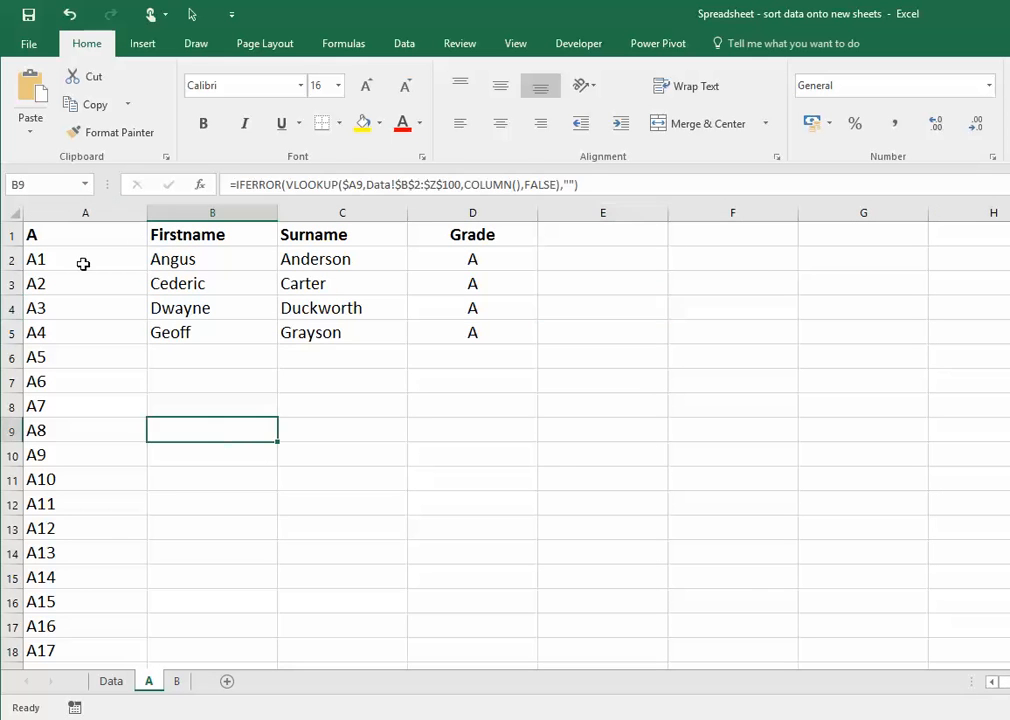
Examine the sheet-name formula in A1 and the lookup code formula in A2 on sheet A
{"action": "left_click", "coordinate": [57, 237]}
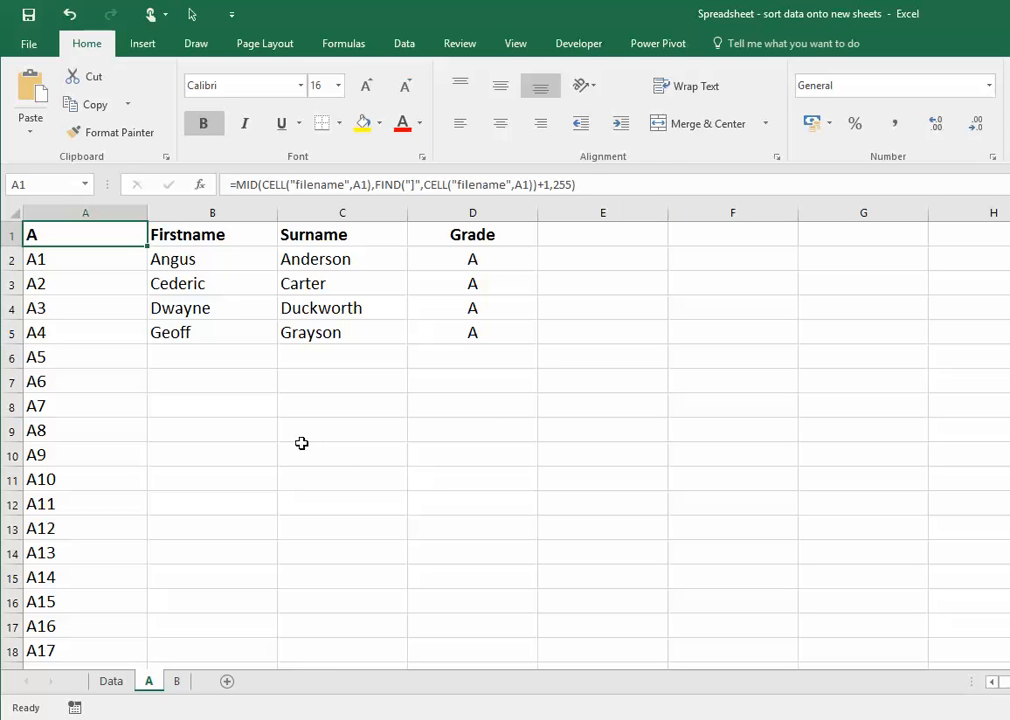
{"action": "left_click", "coordinate": [301, 446]}
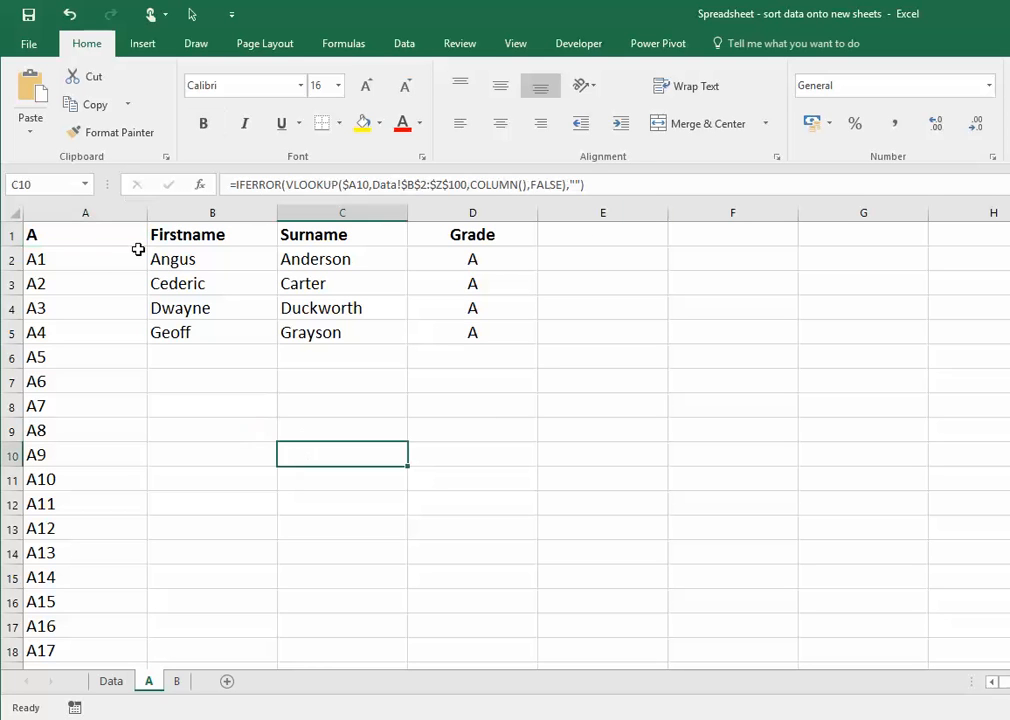
{"action": "left_click", "coordinate": [63, 257]}
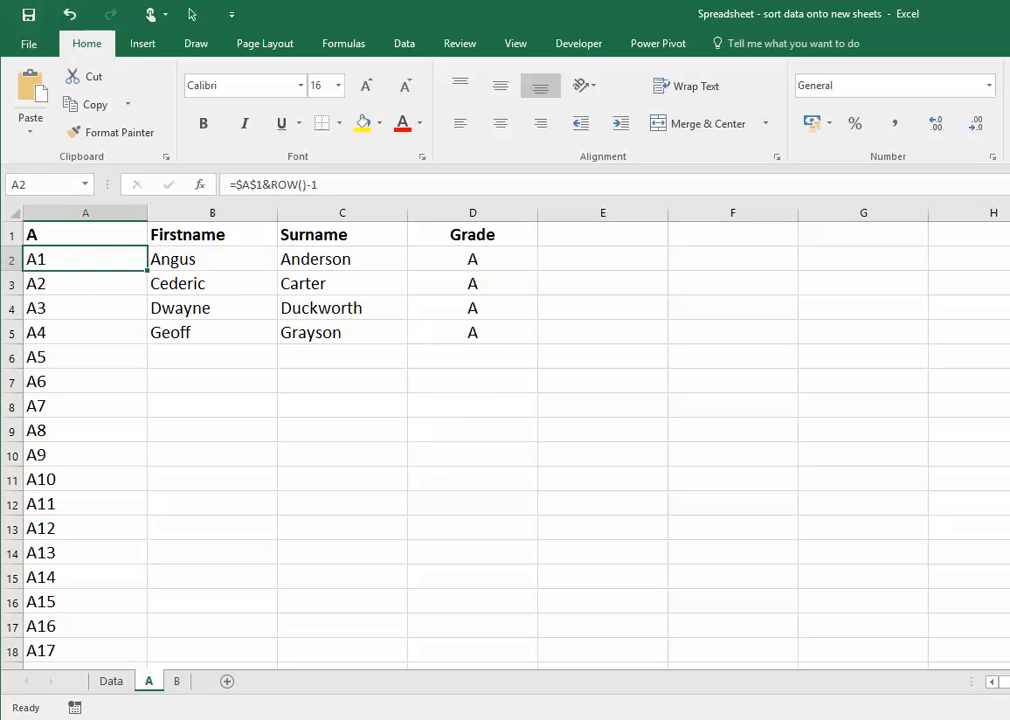
Move the off-screen =$A$1&ROW()-1 text box into view below the table, around D8:E10
{"action": "left_click", "coordinate": [1007, 400]}
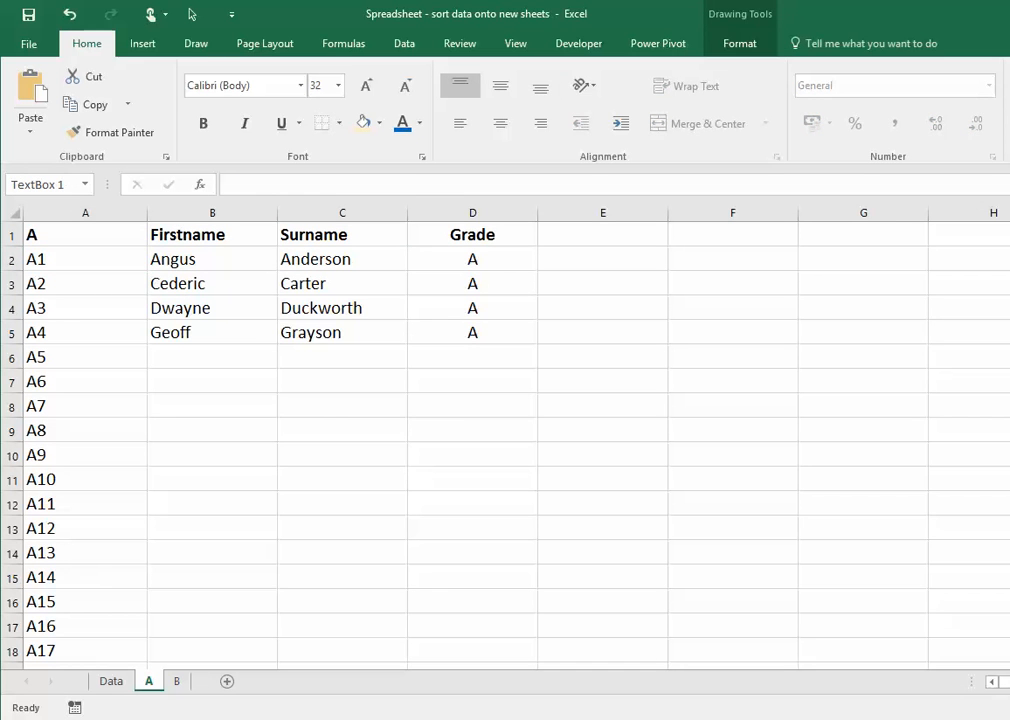
{"action": "left_click_drag", "start_coordinate": [1007, 300], "coordinate": [489, 435]}
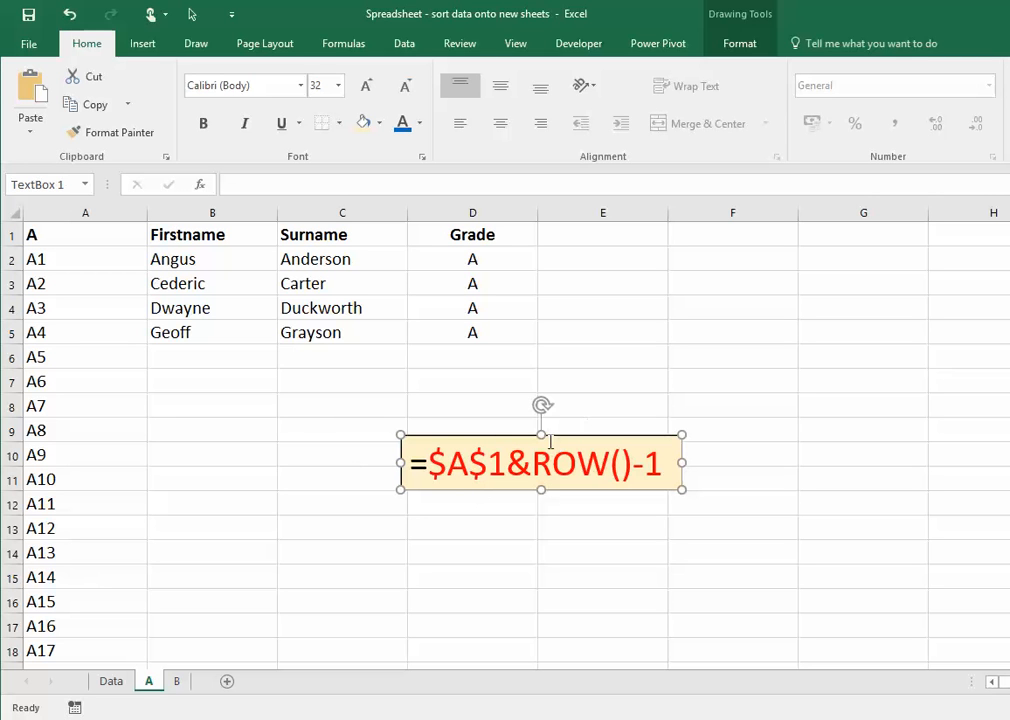
{"action": "left_click_drag", "start_coordinate": [503, 435], "coordinate": [498, 406]}
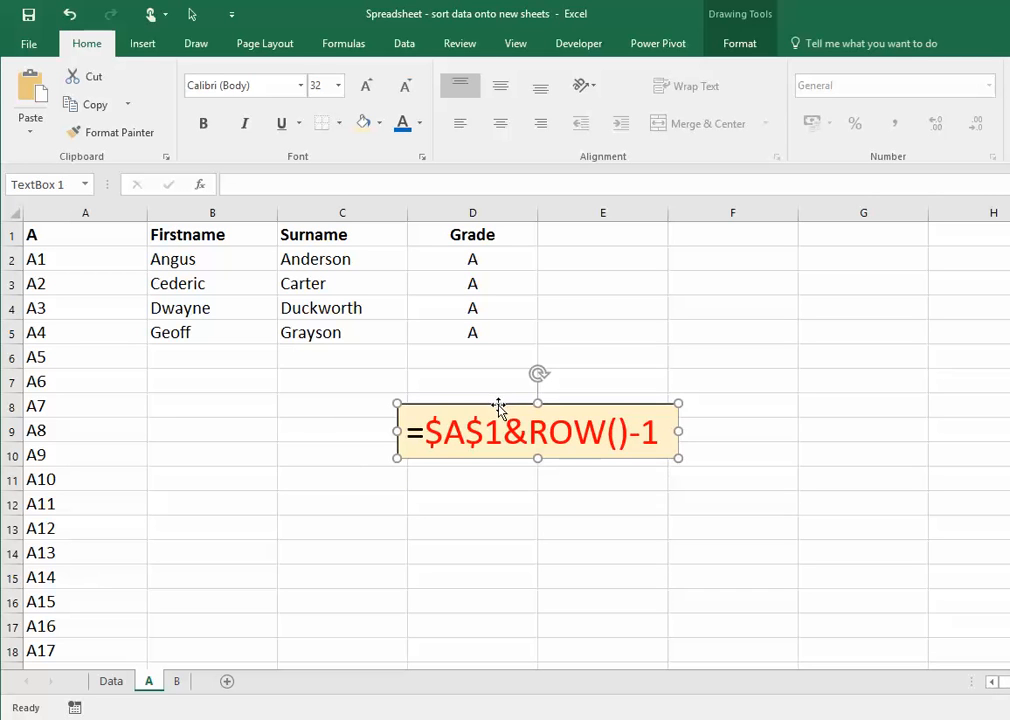
{"action": "left_click", "coordinate": [498, 500]}
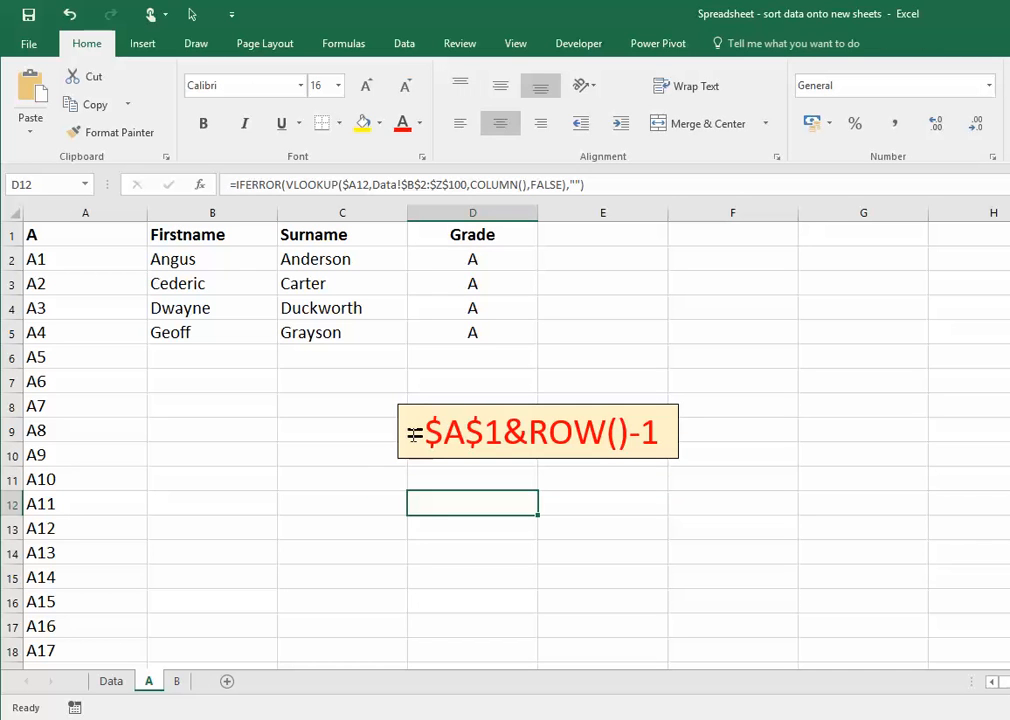
Examine the $A$1 and ROW()-1 parts of the text box formula against the code in A2
{"action": "left_click", "coordinate": [447, 432]}
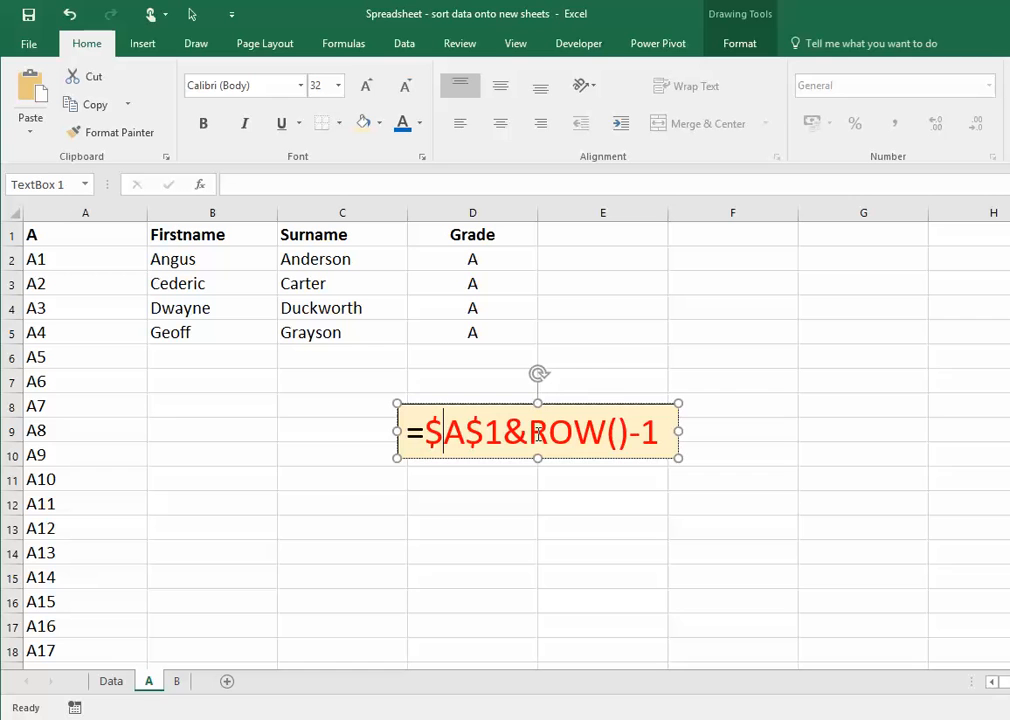
{"action": "left_click_drag", "start_coordinate": [538, 433], "coordinate": [640, 432]}
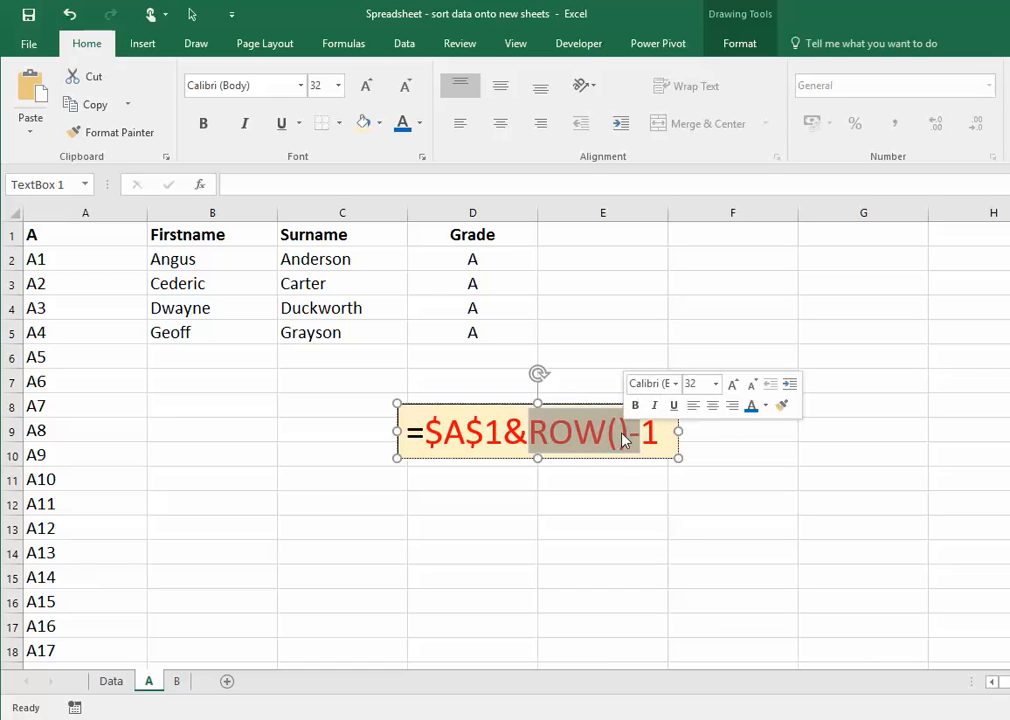
{"action": "left_click", "coordinate": [47, 258]}
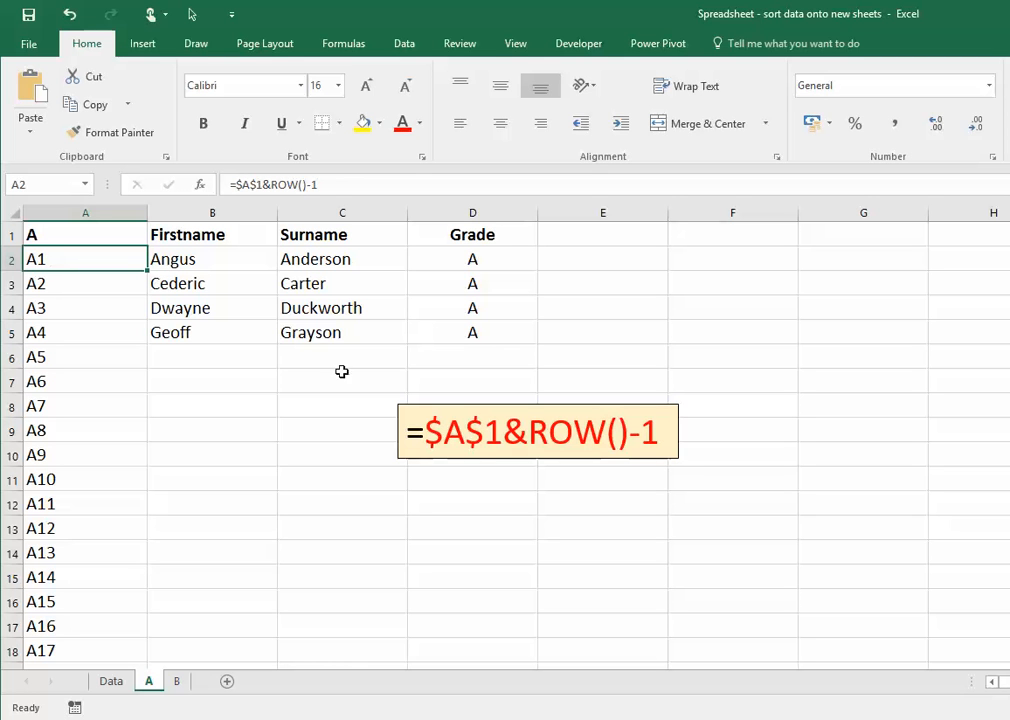
{"action": "mouse_move", "coordinate": [634, 438]}
{"action": "left_mouse_down"}
{"action": "mouse_move", "coordinate": [662, 440]}
{"action": "mouse_move", "coordinate": [632, 440]}
{"action": "left_mouse_up"}
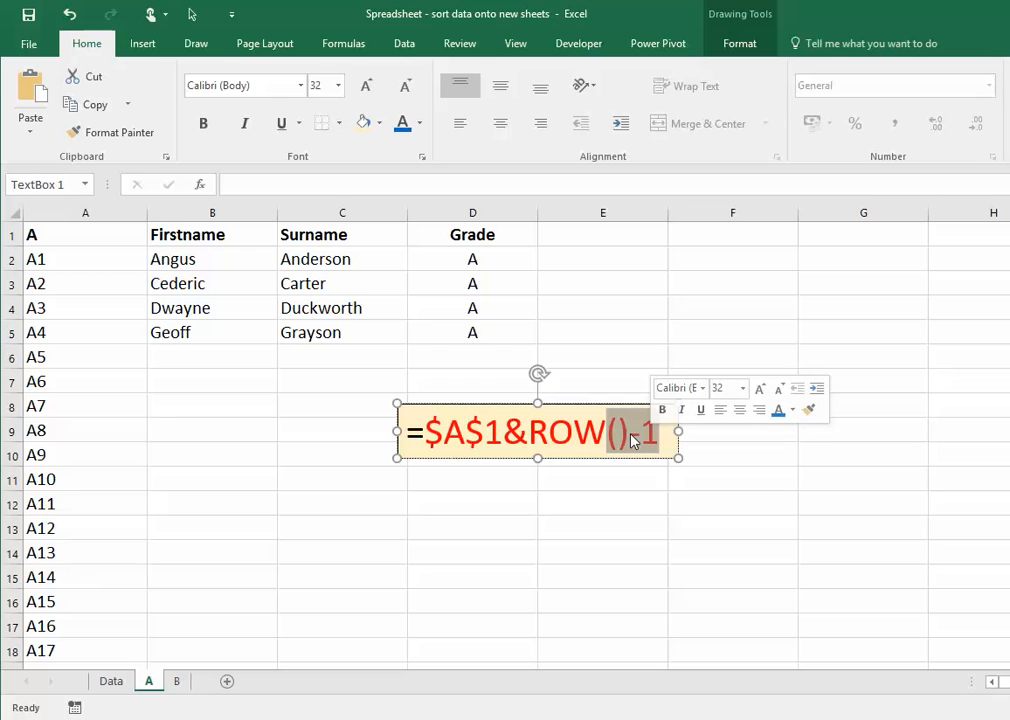
Move the =$A$1&ROW()-1 text box beside the table, across columns F and G near rows 1 to 4
{"action": "key", "text": "Escape"}
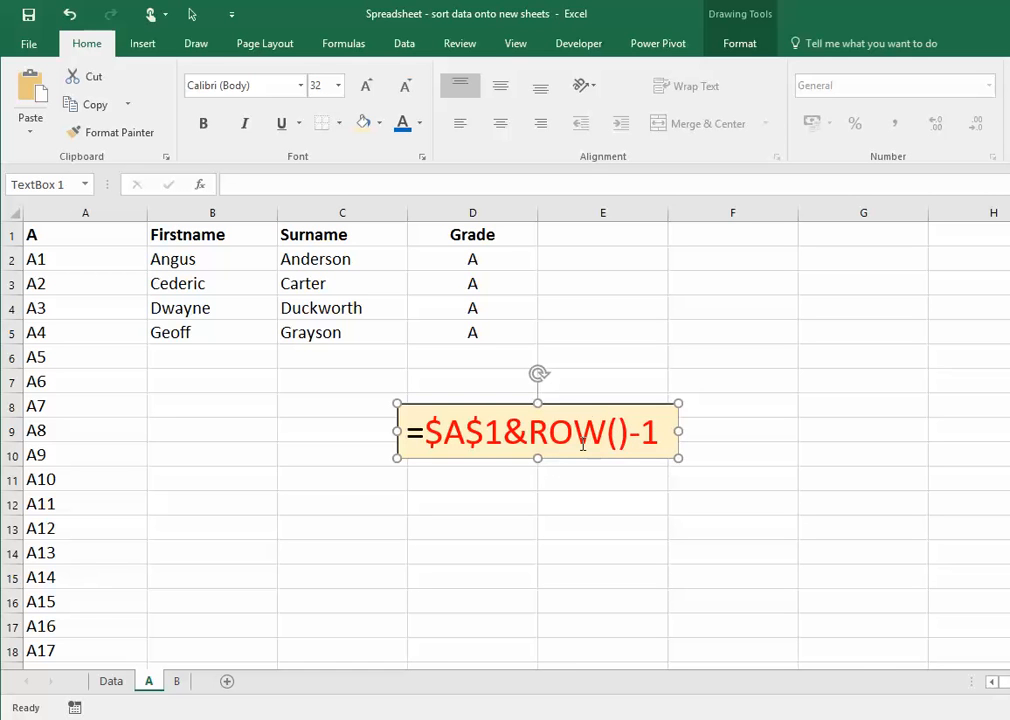
{"action": "left_click_drag", "start_coordinate": [586, 408], "coordinate": [866, 244]}
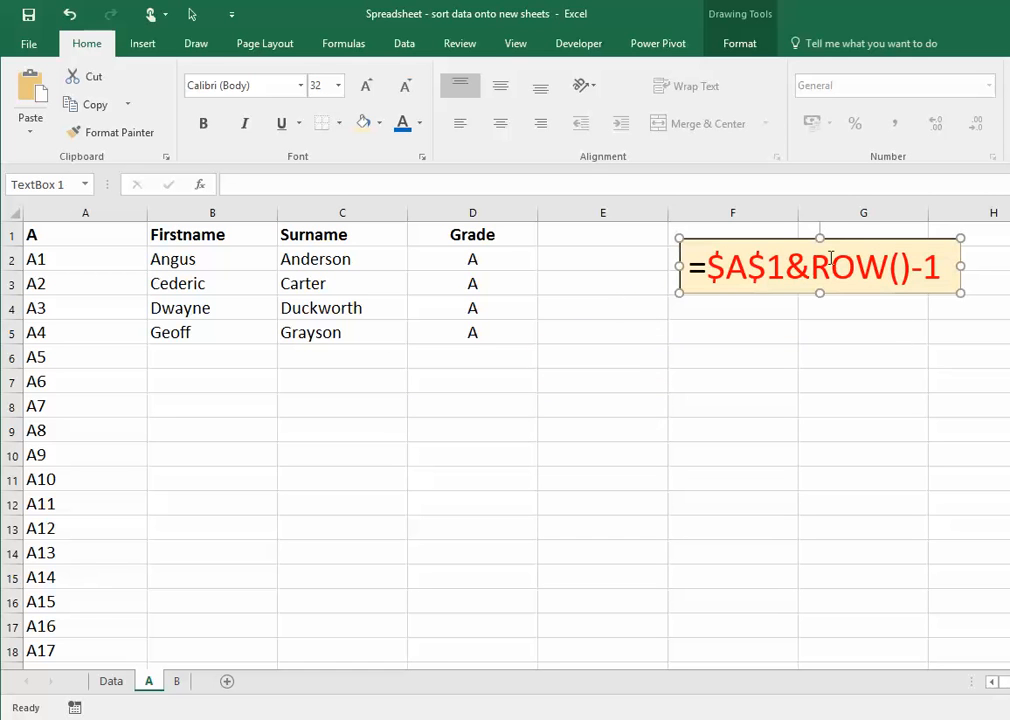
Compare the code in A2 with the Data sheet's lookup codes, then inspect the IFERROR VLOOKUP formula in B2 of sheet A
{"action": "left_click", "coordinate": [77, 258]}
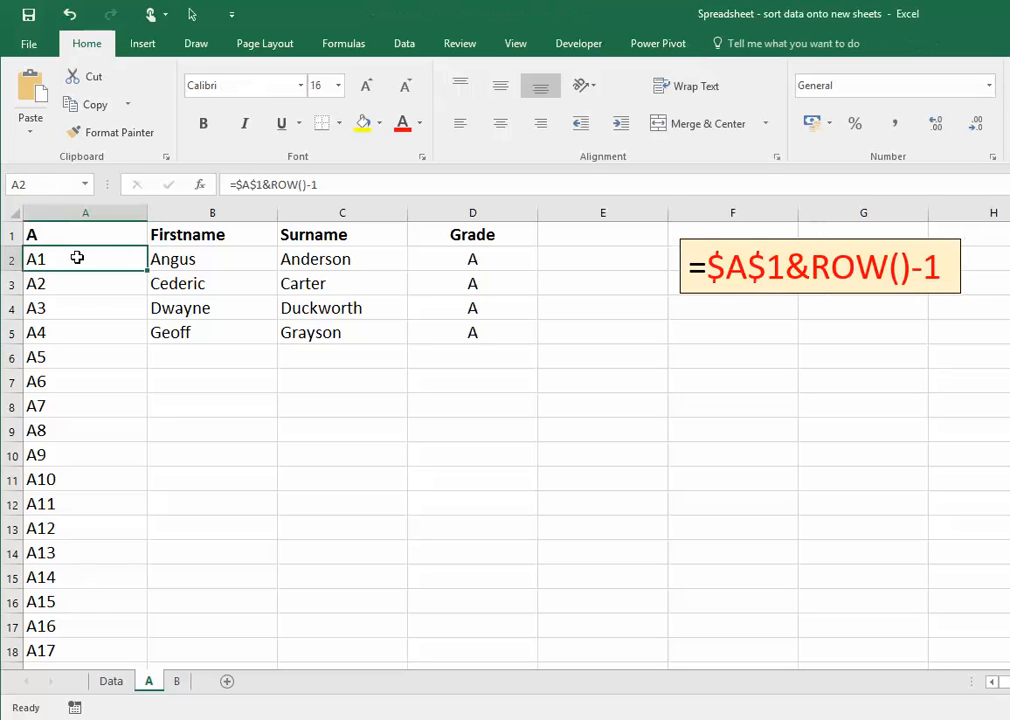
{"action": "left_click", "coordinate": [113, 682]}
{"action": "left_click", "coordinate": [184, 260]}
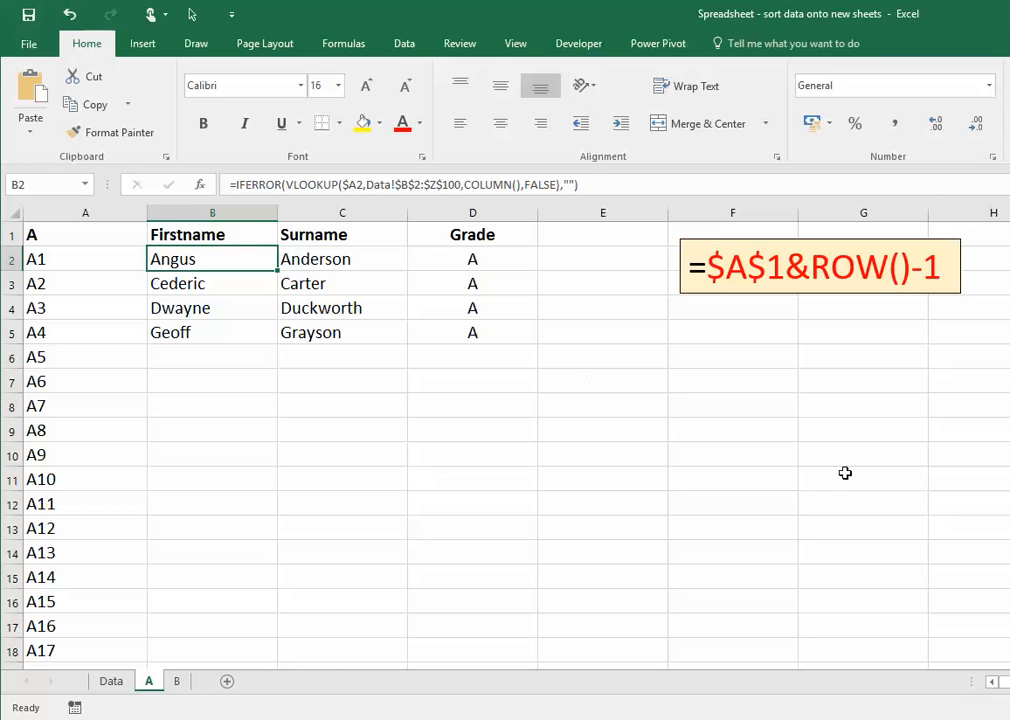
Place the IFERROR VLOOKUP text box below the table around rows 6 to 8, narrow it and reduce its font size to 28
{"action": "left_click", "coordinate": [820, 267]}
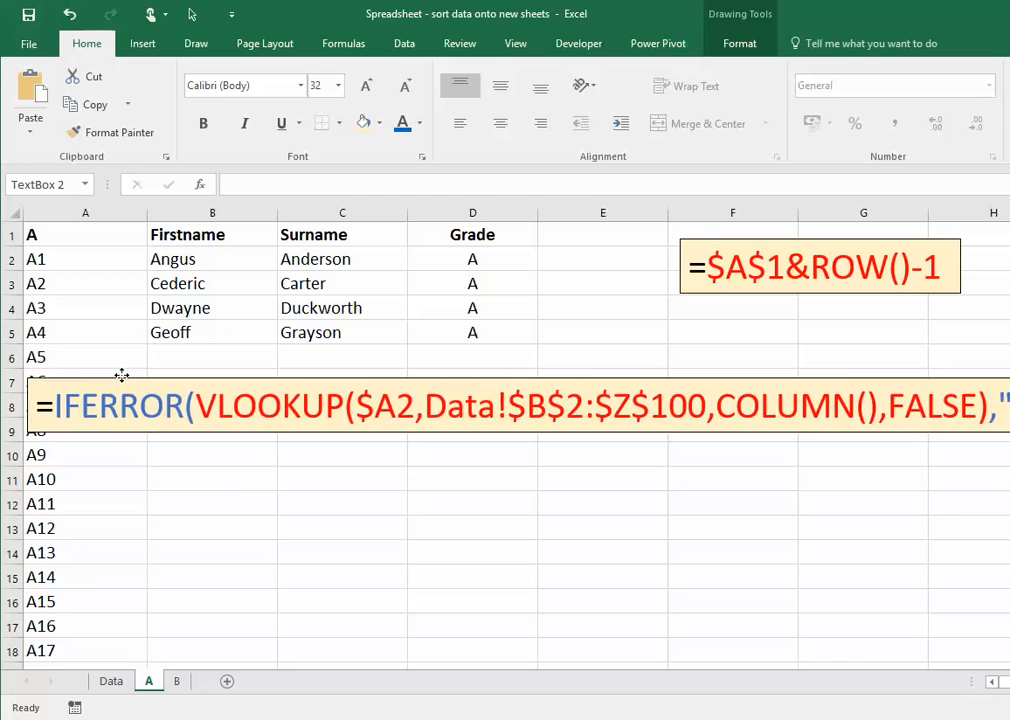
{"action": "left_click_drag", "start_coordinate": [121, 375], "coordinate": [148, 372]}
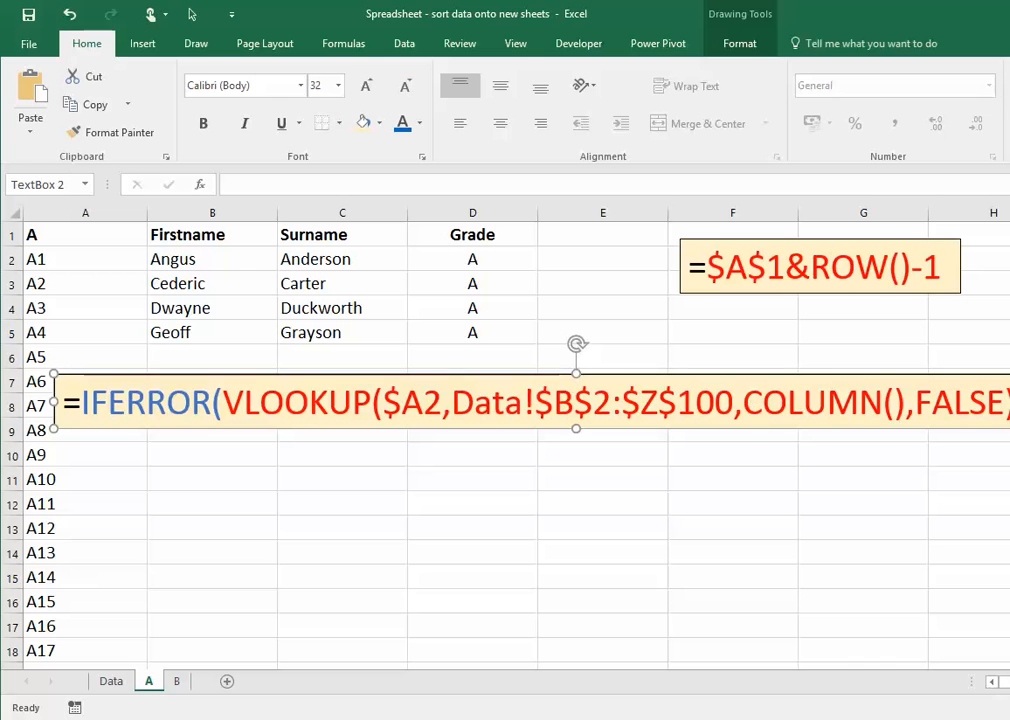
{"action": "left_click_drag", "start_coordinate": [1009, 402], "coordinate": [972, 405]}
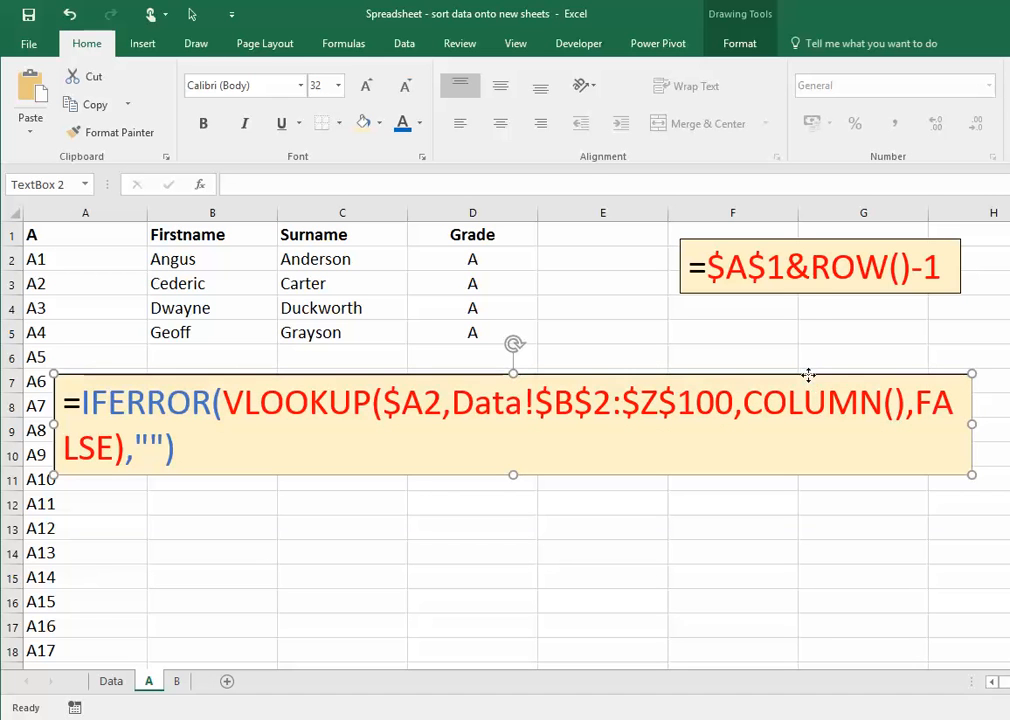
{"action": "left_click", "coordinate": [404, 86]}
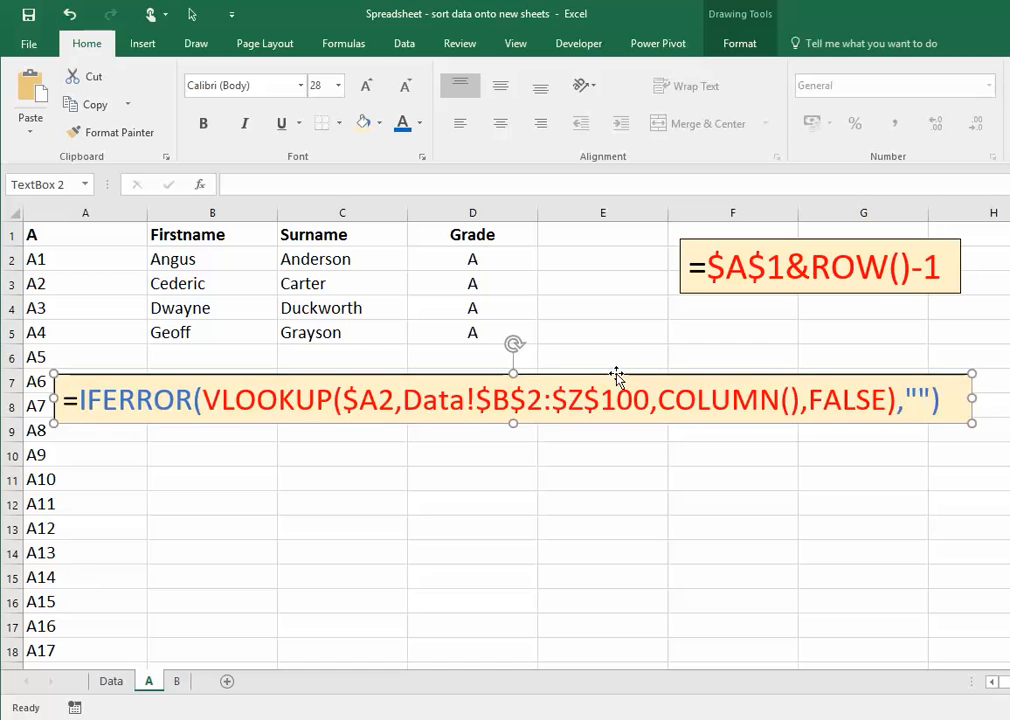
{"action": "left_click_drag", "start_coordinate": [617, 375], "coordinate": [637, 359]}
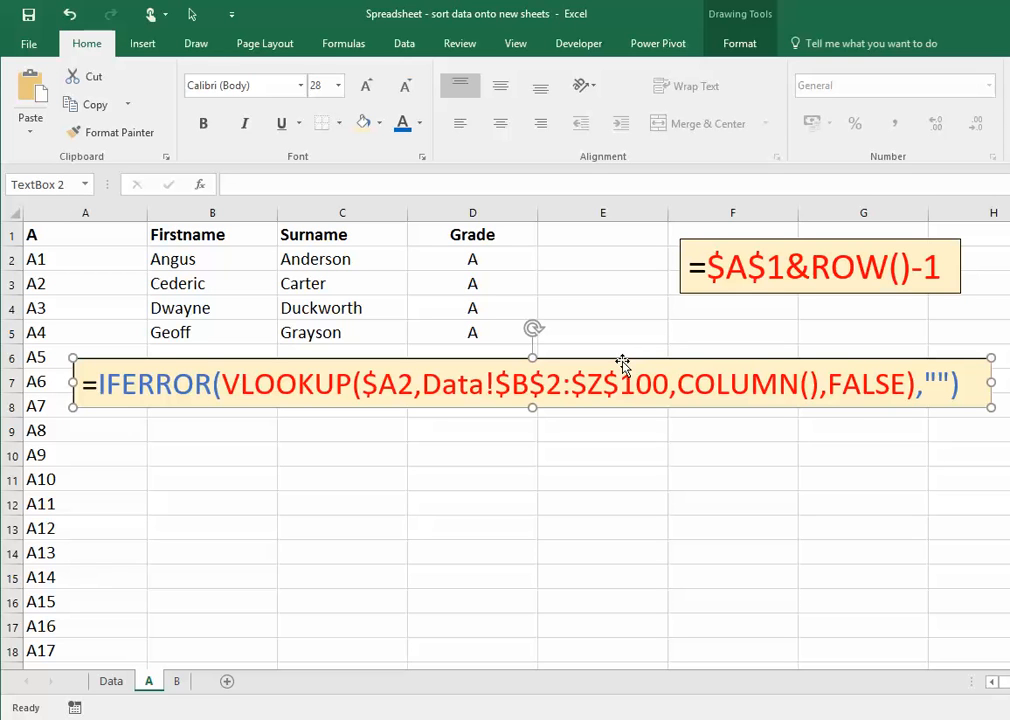
Place the colour-coded VLOOKUP text box under the IFERROR box around rows 9 to 11 and narrow it to fit
{"action": "left_click", "coordinate": [770, 293]}
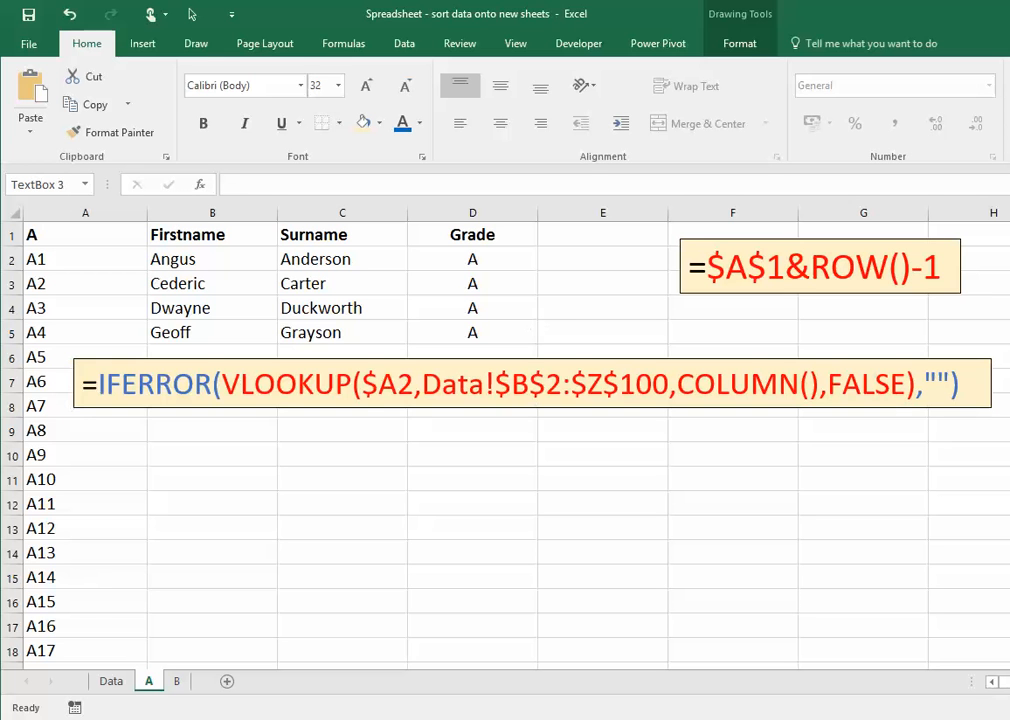
{"action": "left_click_drag", "start_coordinate": [1005, 480], "coordinate": [113, 421]}
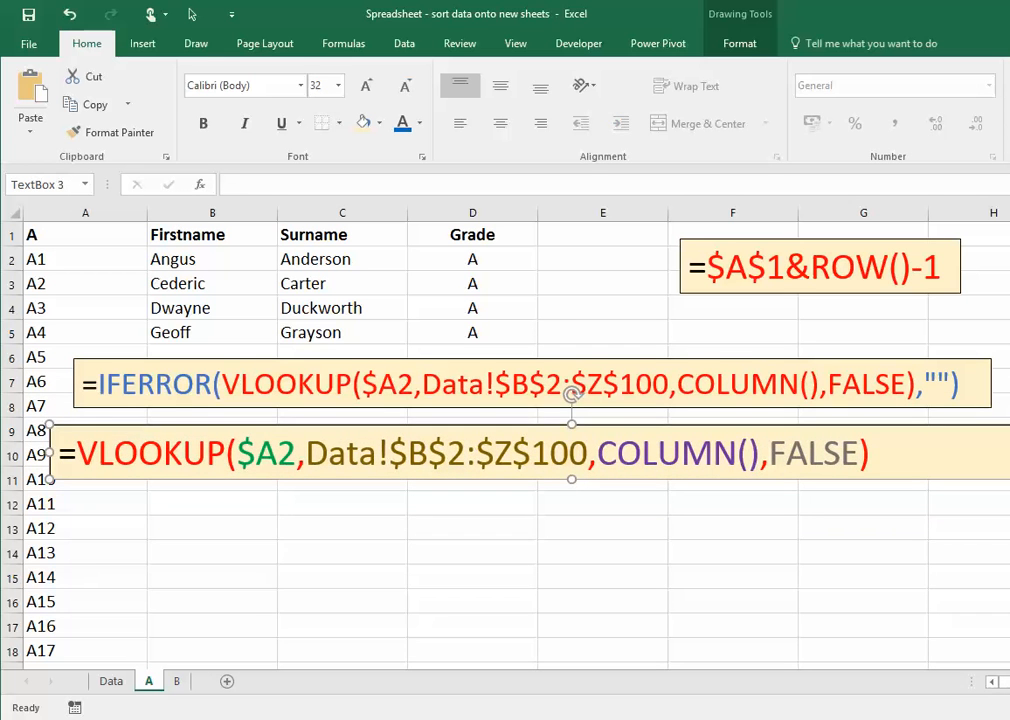
{"action": "left_click_drag", "start_coordinate": [1009, 452], "coordinate": [965, 452]}
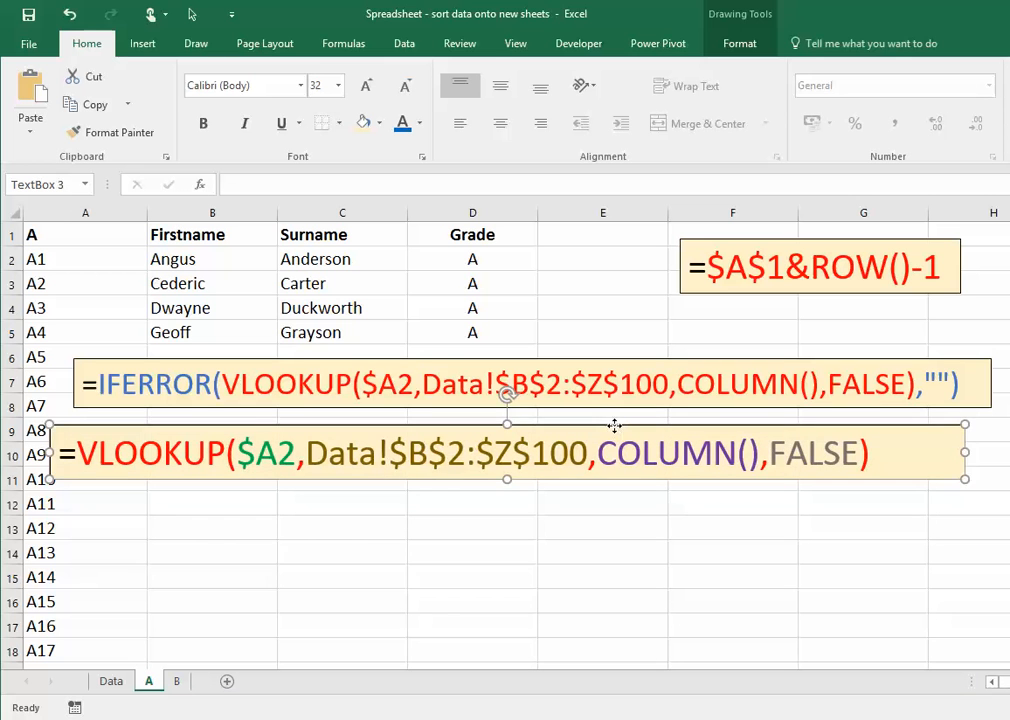
{"action": "left_click_drag", "start_coordinate": [614, 426], "coordinate": [642, 426]}
Examine the VLOOKUP formula in B2 and highlight the Data! sheet reference in the colour-coded text box
{"action": "left_click", "coordinate": [199, 260]}
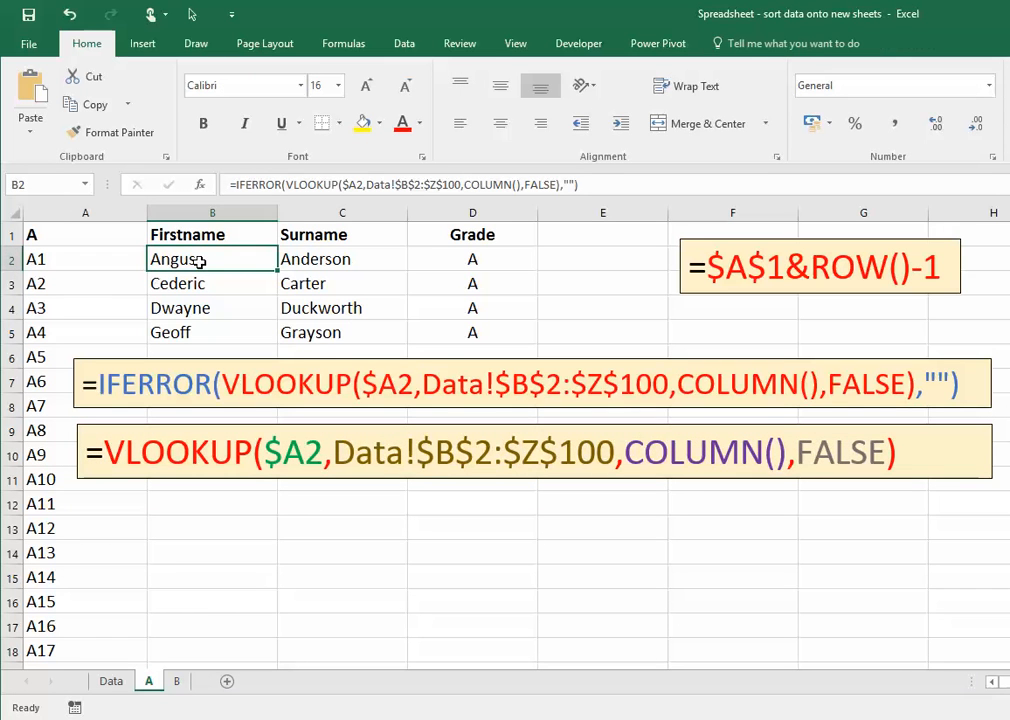
{"action": "left_click", "coordinate": [360, 184]}
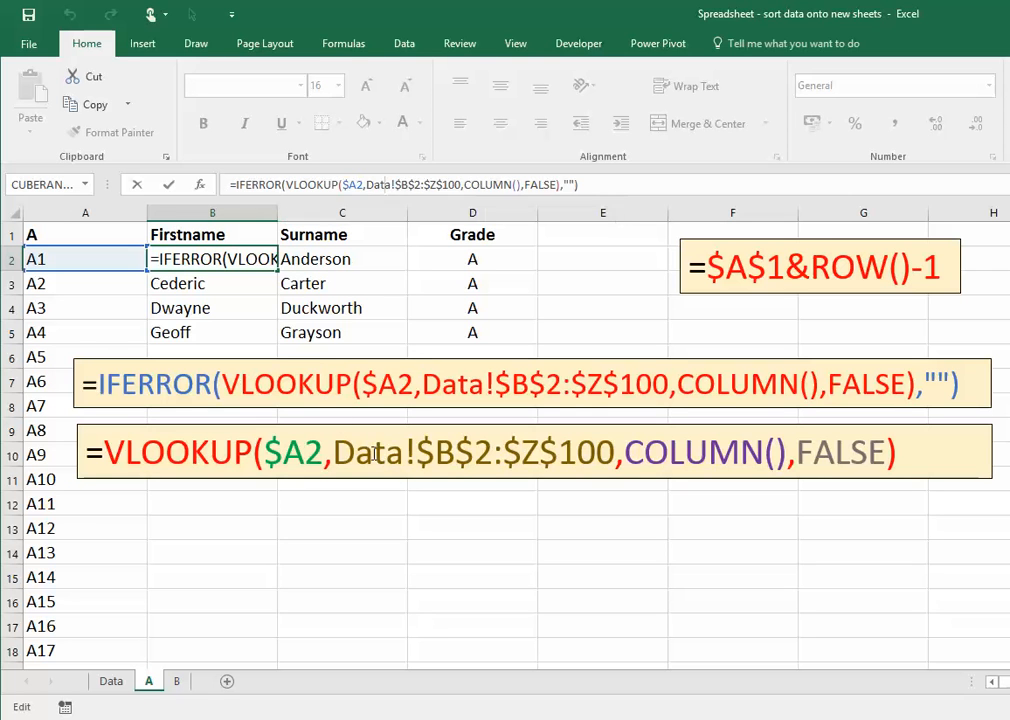
{"action": "left_click", "coordinate": [376, 453]}
{"action": "left_click", "coordinate": [336, 453]}
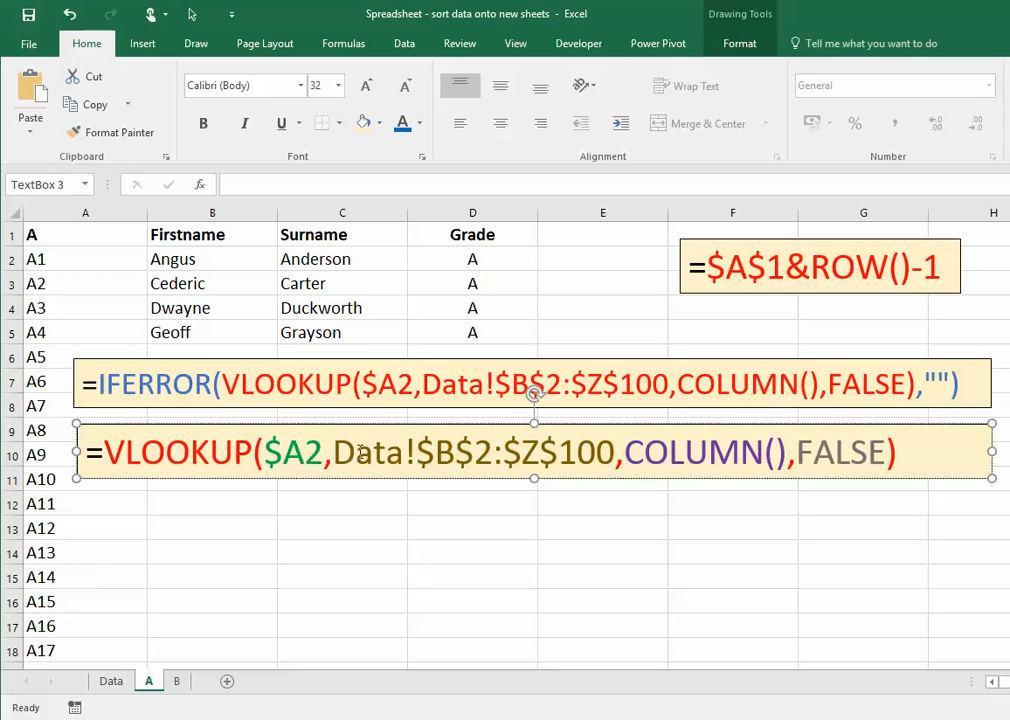
{"action": "left_click_drag", "start_coordinate": [335, 453], "coordinate": [415, 456]}
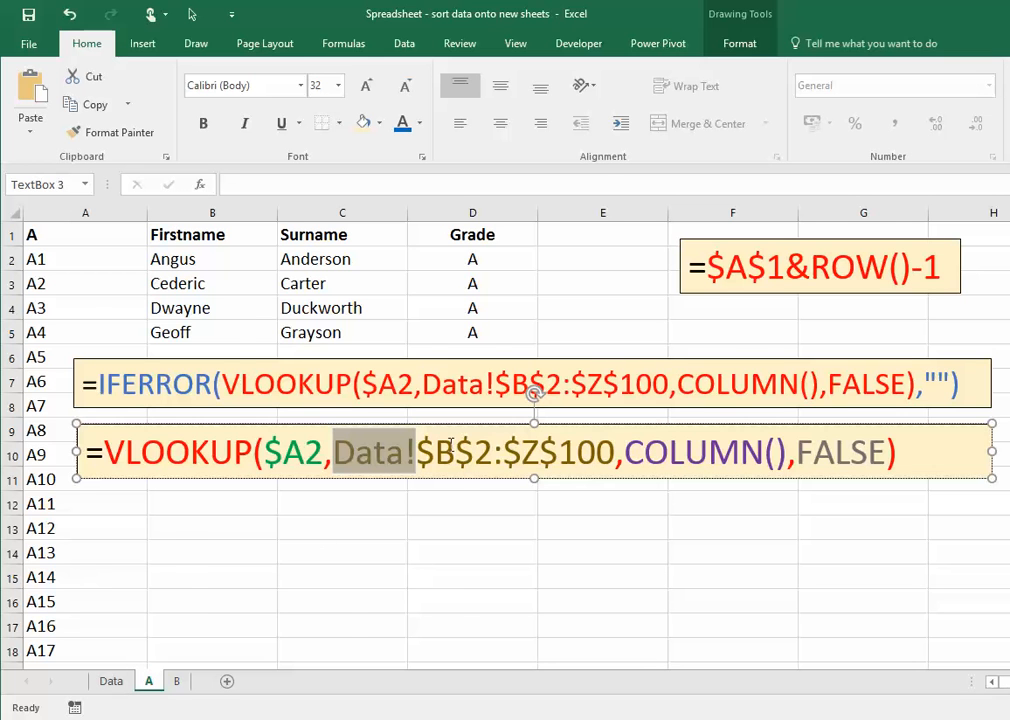
Examine the VLOOKUP table range on the Data sheet from B2 down to row 100, and return to sheet A
{"action": "left_click", "coordinate": [115, 682]}
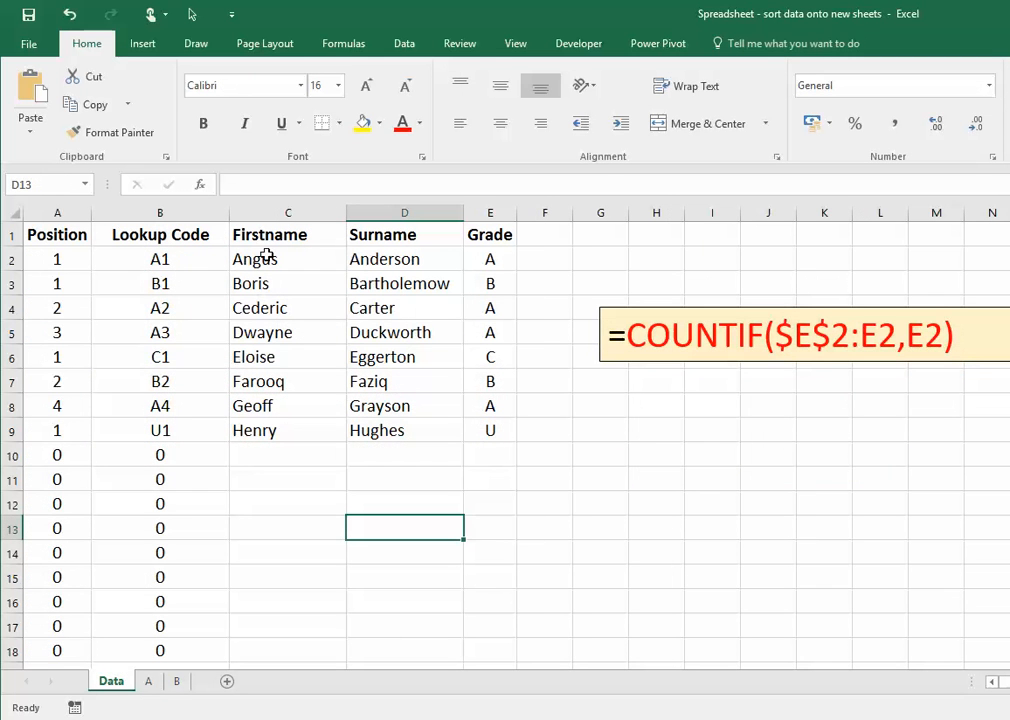
{"action": "left_click", "coordinate": [159, 259]}
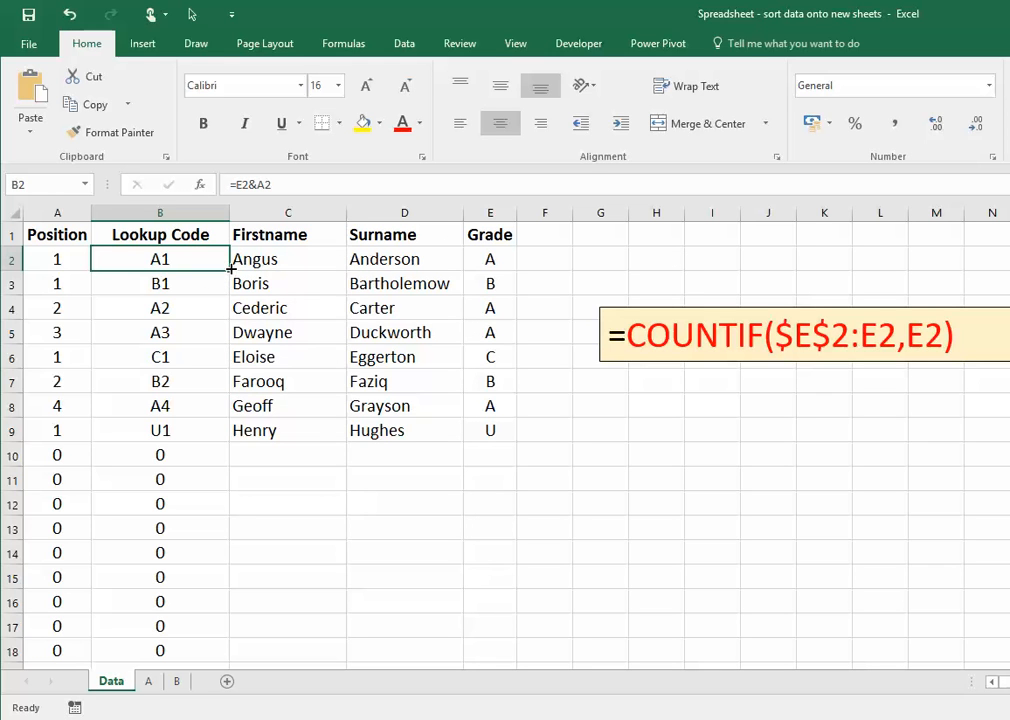
{"action": "scroll", "coordinate": [221, 280], "scroll_direction": "down", "scroll_amount": 8}
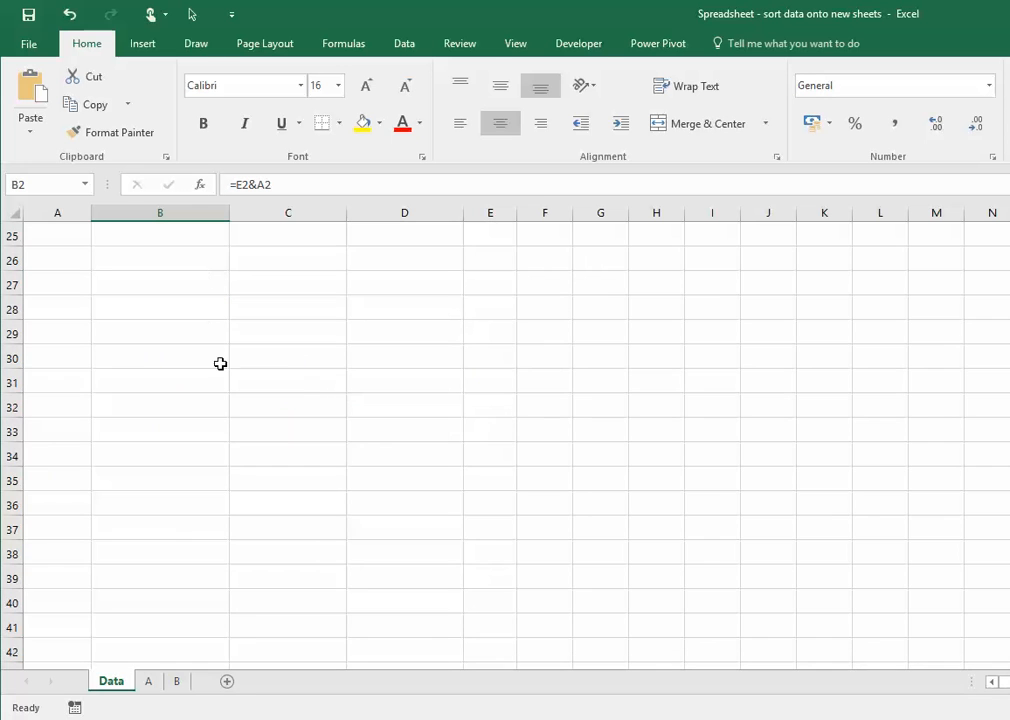
{"action": "scroll", "coordinate": [185, 534], "scroll_direction": "down", "scroll_amount": 16}
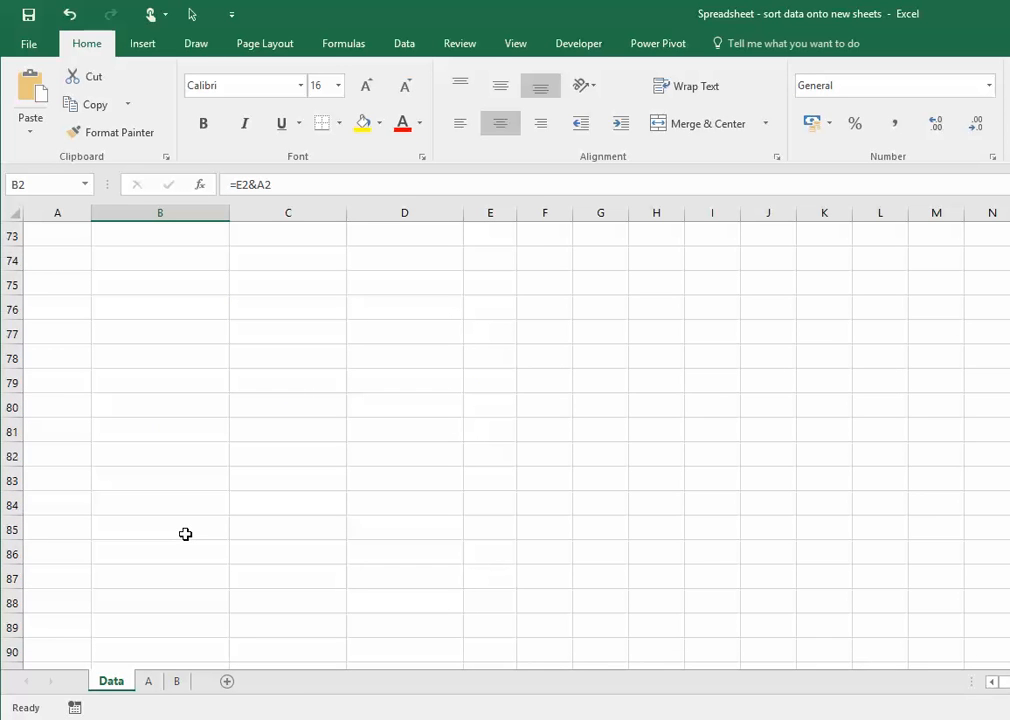
{"action": "scroll", "coordinate": [185, 534], "scroll_direction": "down", "scroll_amount": 4}
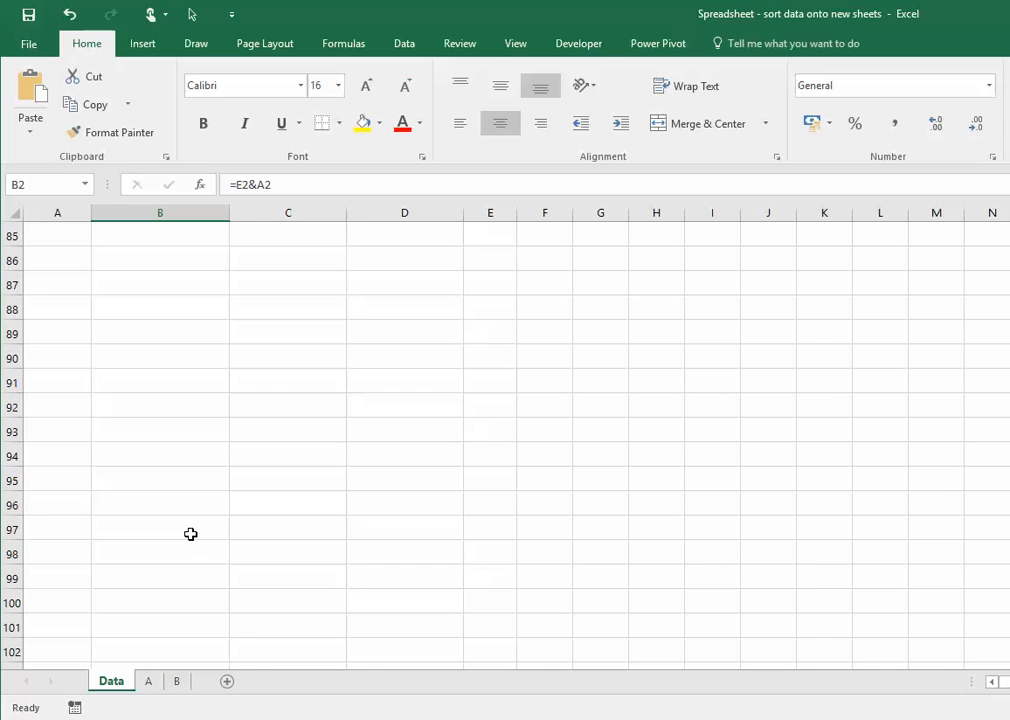
{"action": "left_click", "coordinate": [148, 684]}
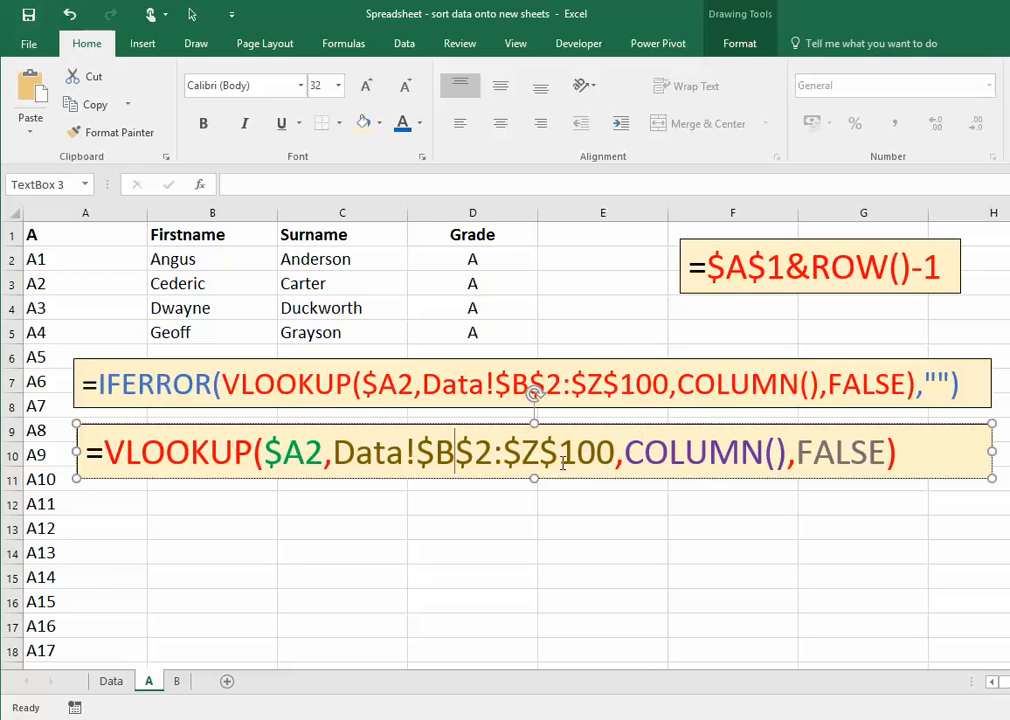
Highlight the lookup area on the Data sheet from B2 across the columns beyond Grade and down past the filled rows
{"action": "left_click", "coordinate": [111, 681]}
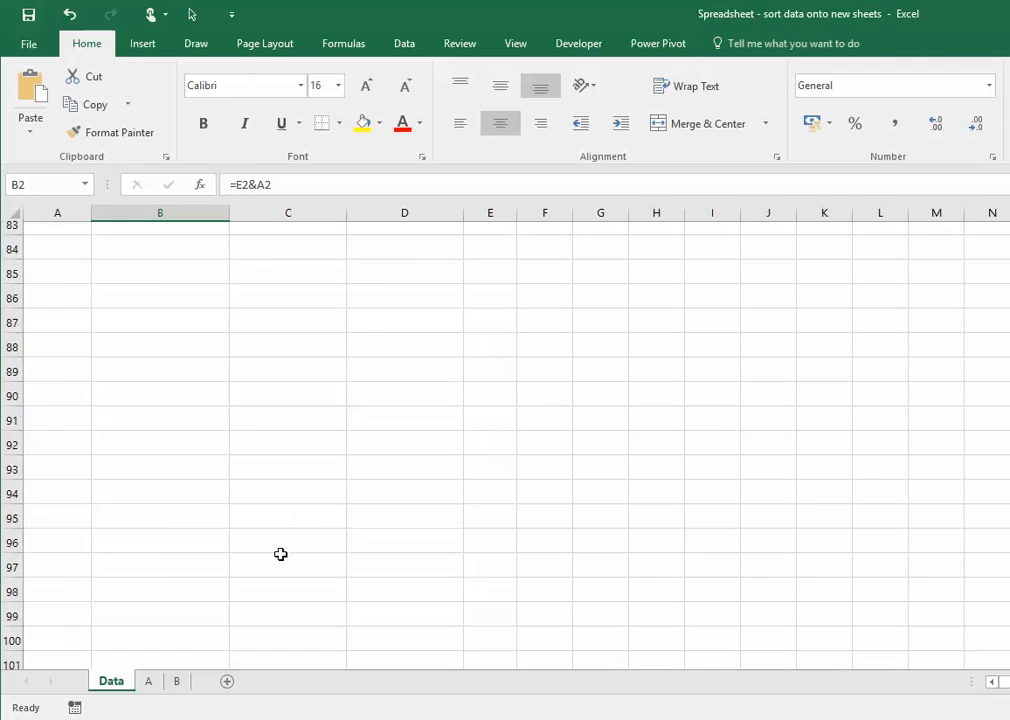
{"action": "scroll", "coordinate": [280, 530], "scroll_direction": "up", "scroll_amount": 20}
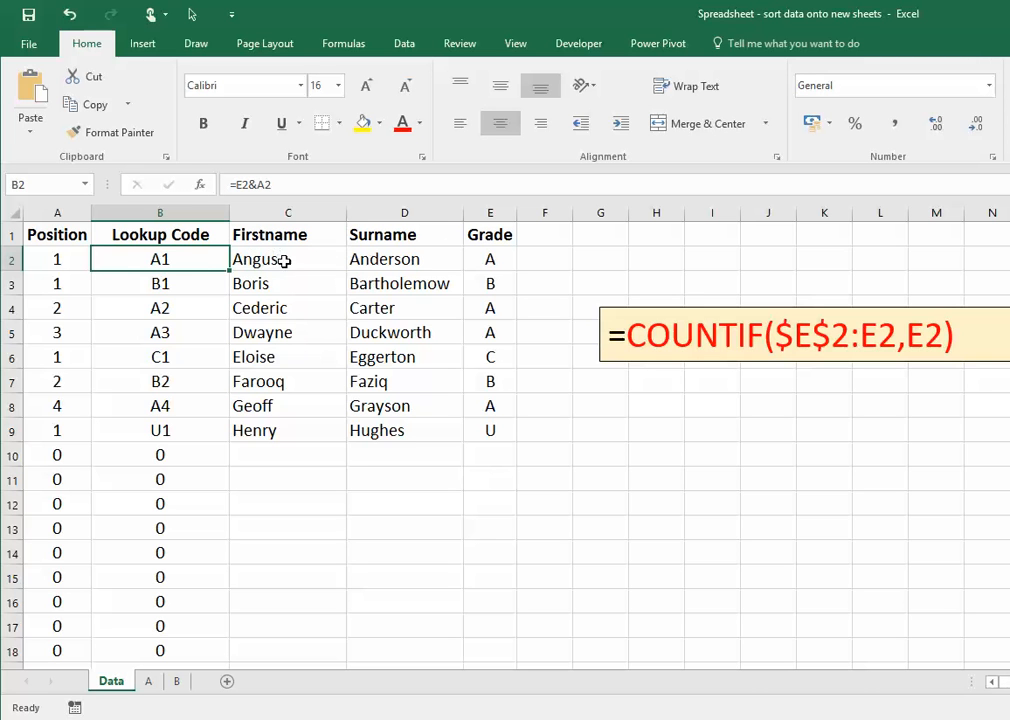
{"action": "left_click_drag", "start_coordinate": [158, 256], "coordinate": [1005, 670]}
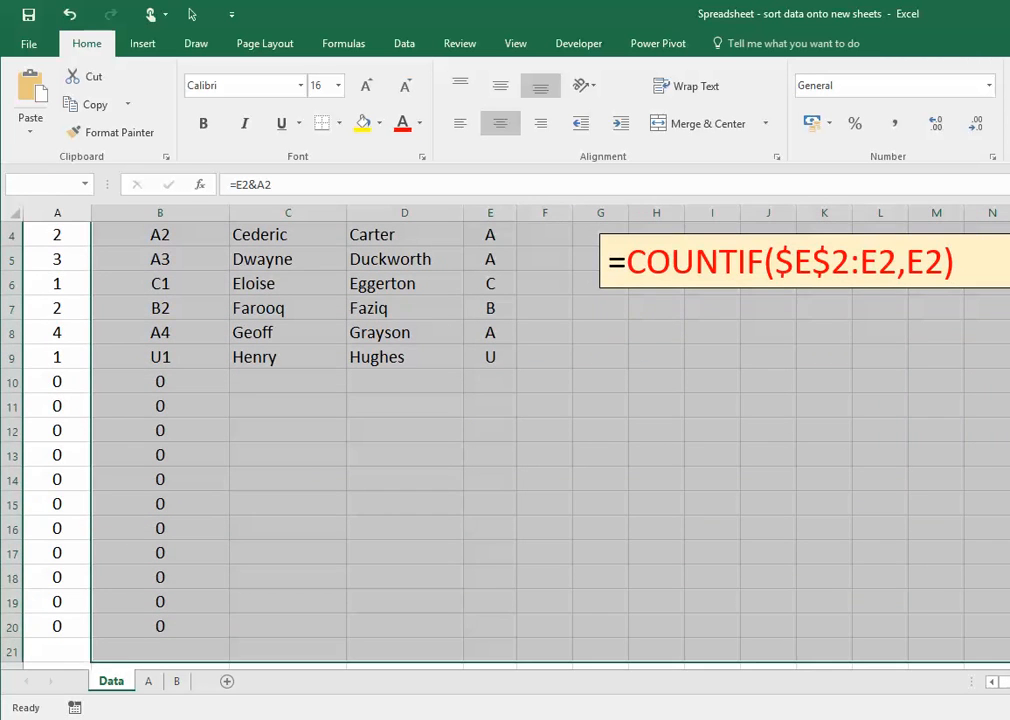
{"action": "scroll", "coordinate": [548, 563], "scroll_direction": "up", "scroll_amount": 1}
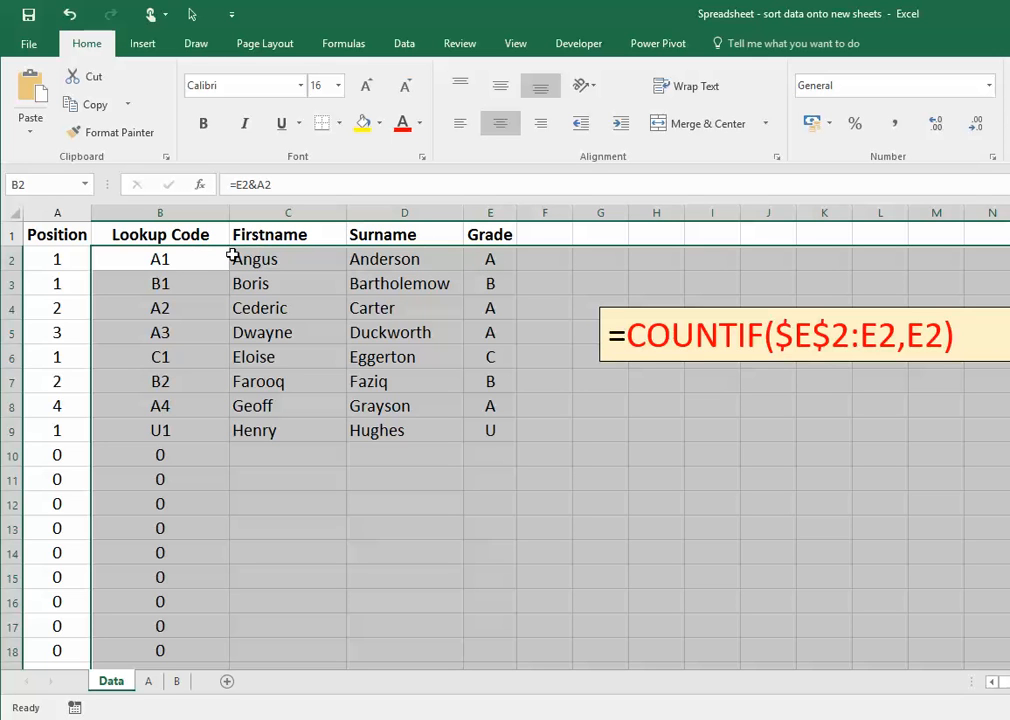
Compare the IFERROR VLOOKUP formulas with COLUMN() in B2 and C2 of sheet A
{"action": "left_click", "coordinate": [150, 683]}
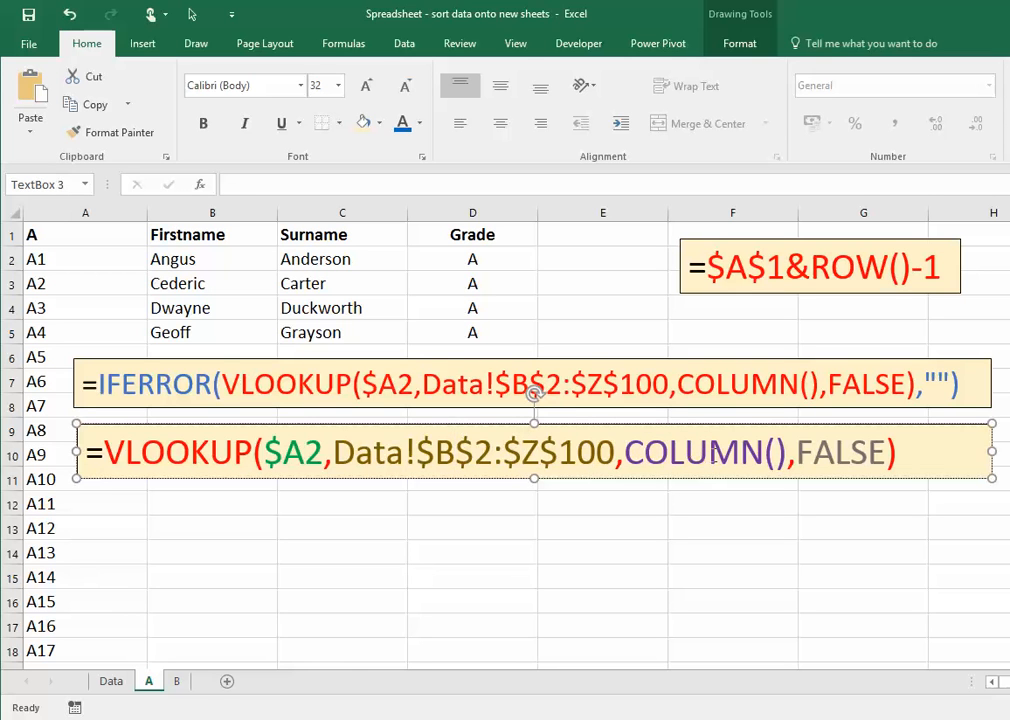
{"action": "left_click", "coordinate": [181, 261]}
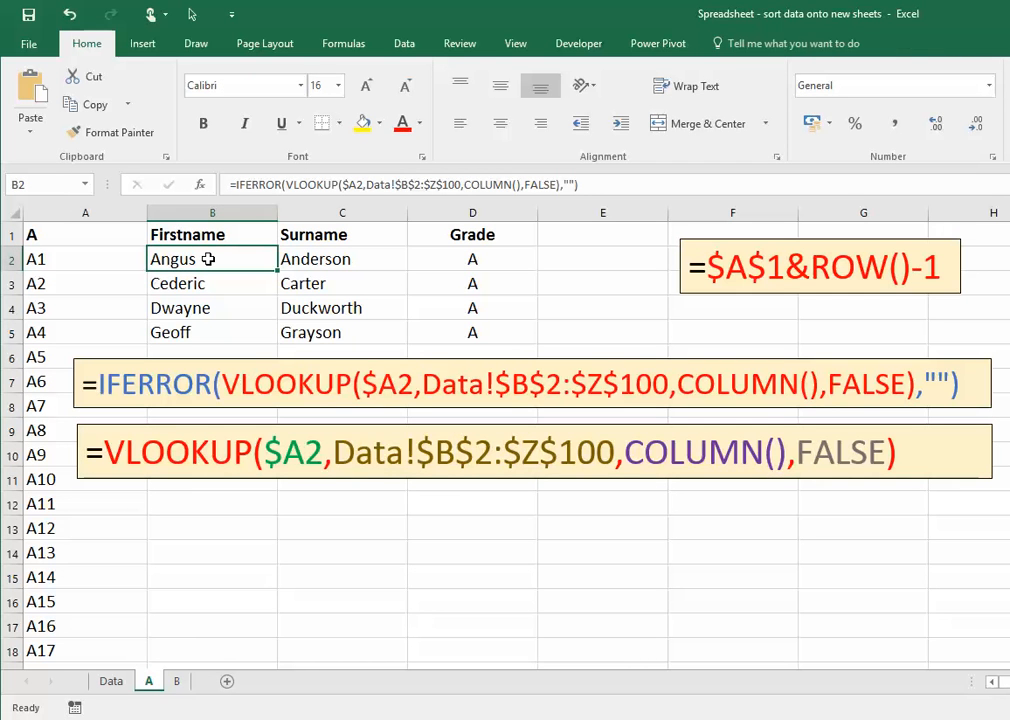
{"action": "left_click", "coordinate": [335, 257]}
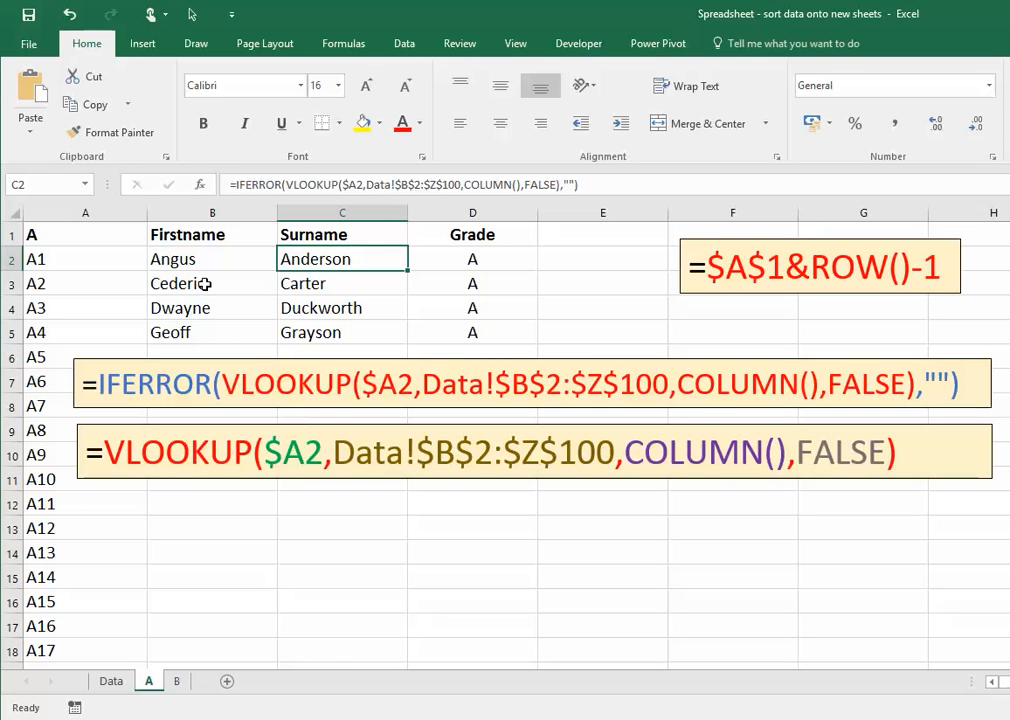
{"action": "left_click", "coordinate": [181, 260]}
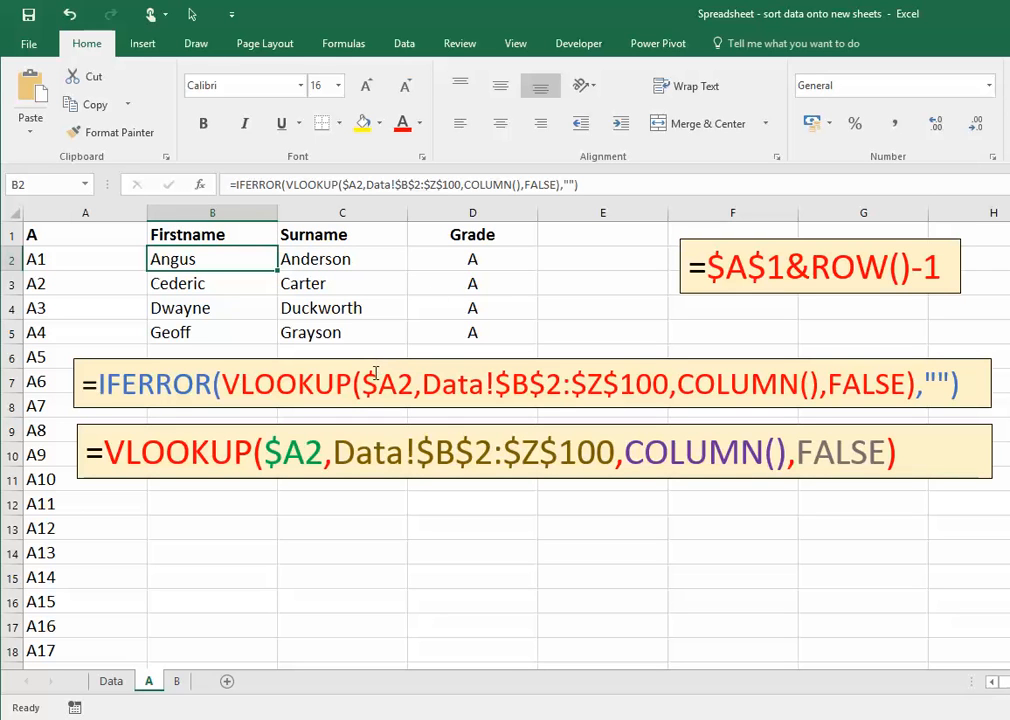
Check the free column next to Grade on the Data sheet and the matching column E on sheet A
{"action": "left_click", "coordinate": [108, 683]}
{"action": "left_click", "coordinate": [552, 233]}
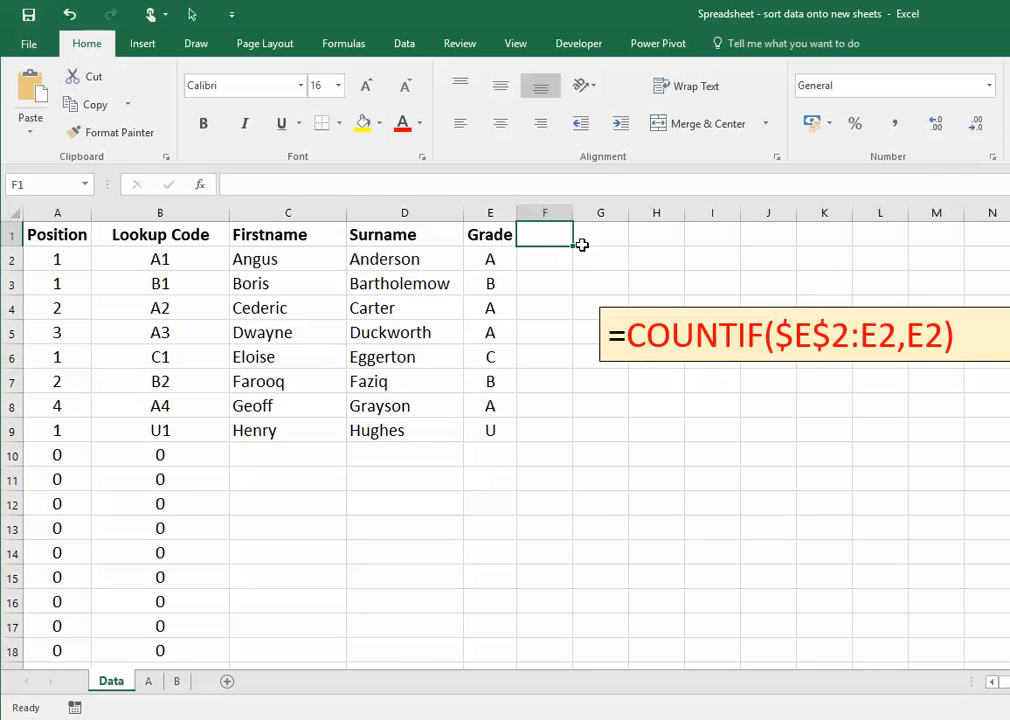
{"action": "left_click_drag", "start_coordinate": [545, 503], "coordinate": [548, 536]}
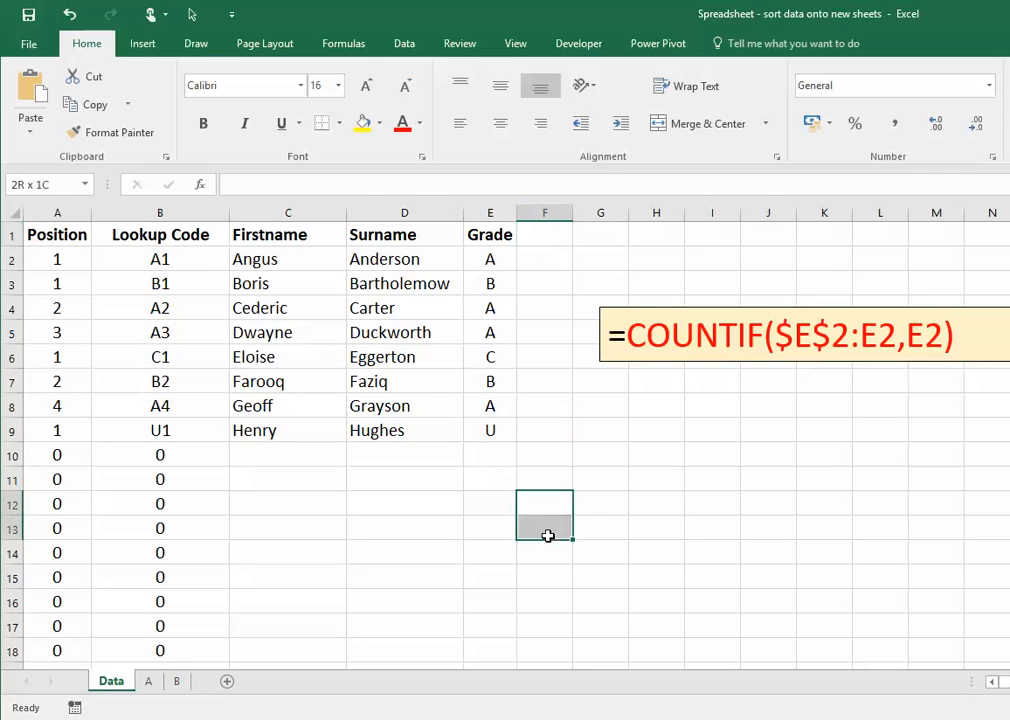
{"action": "left_click", "coordinate": [150, 683]}
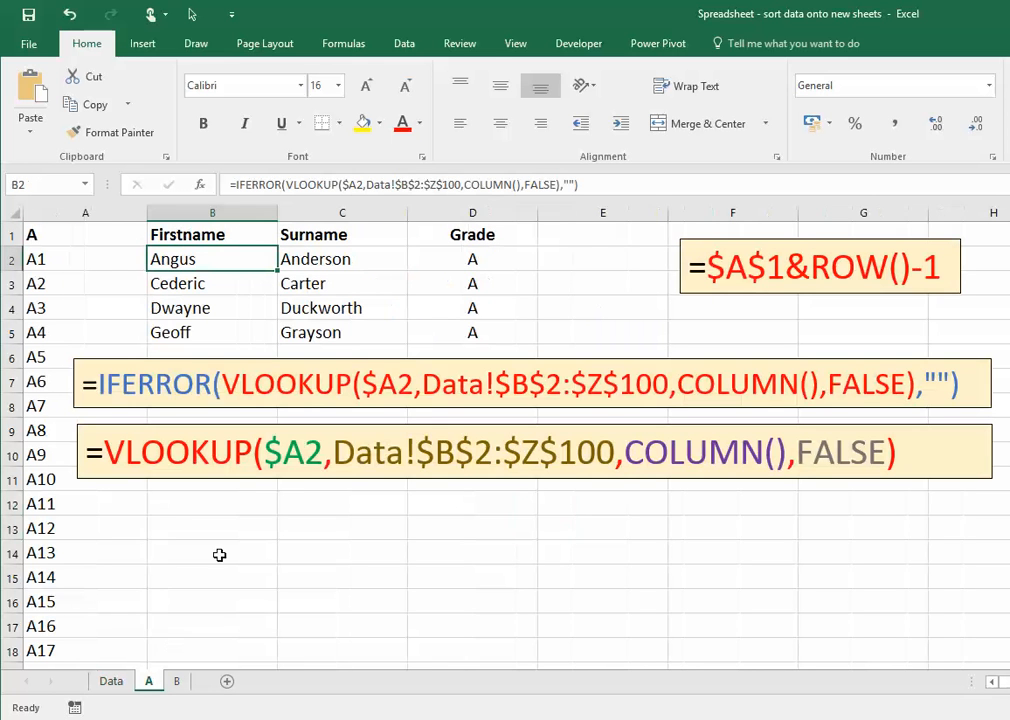
{"action": "left_click", "coordinate": [585, 235]}
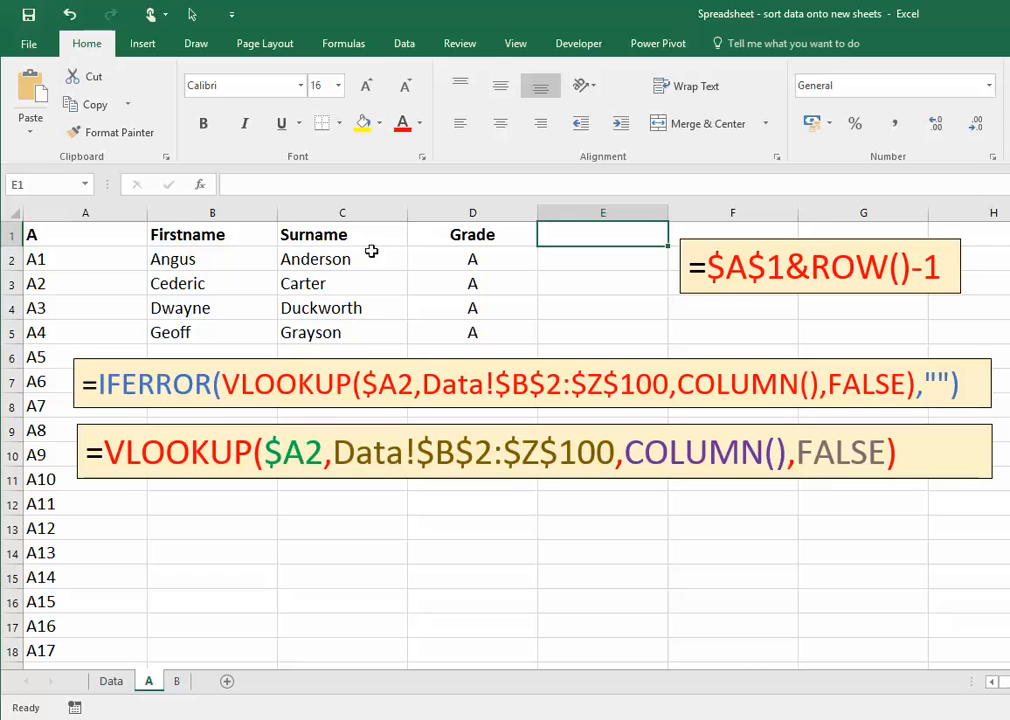
Hide column A on sheet A and bring it back at a narrower width
{"action": "left_click", "coordinate": [90, 213]}
{"action": "right_click", "coordinate": [112, 213]}
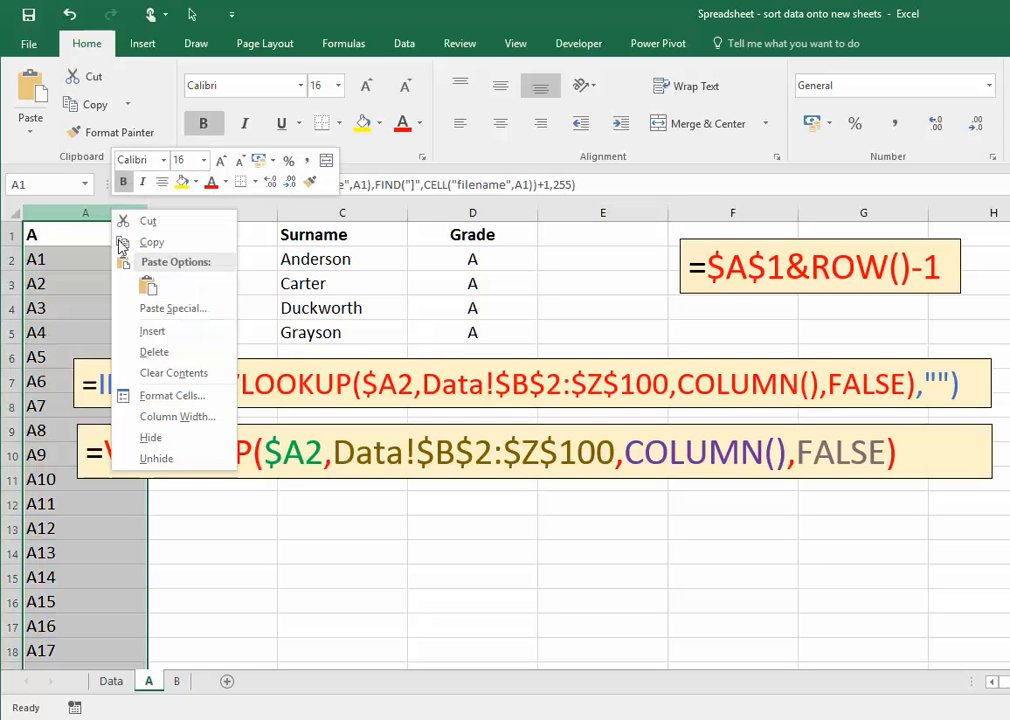
{"action": "left_click", "coordinate": [150, 437]}
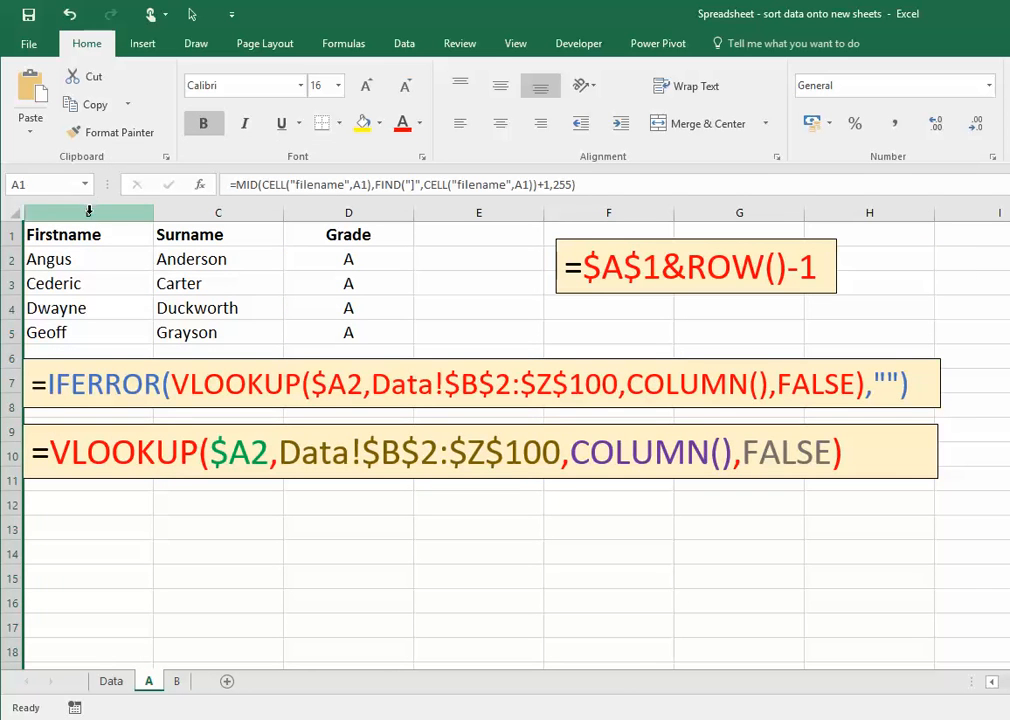
{"action": "left_click_drag", "start_coordinate": [23, 214], "coordinate": [101, 215]}
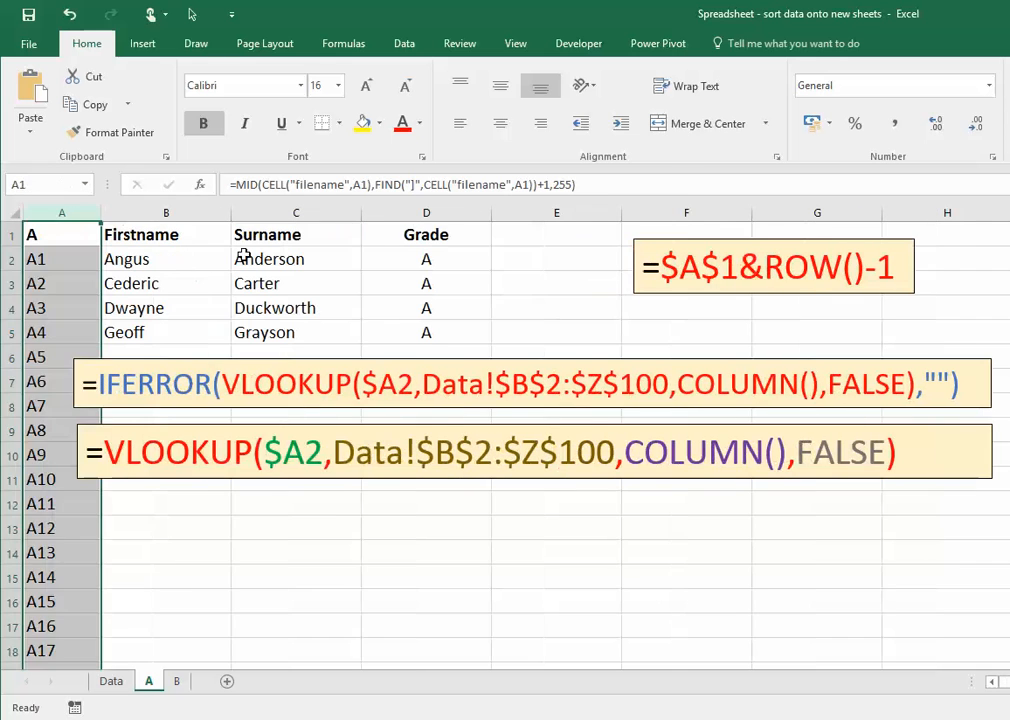
{"action": "left_click", "coordinate": [225, 558]}
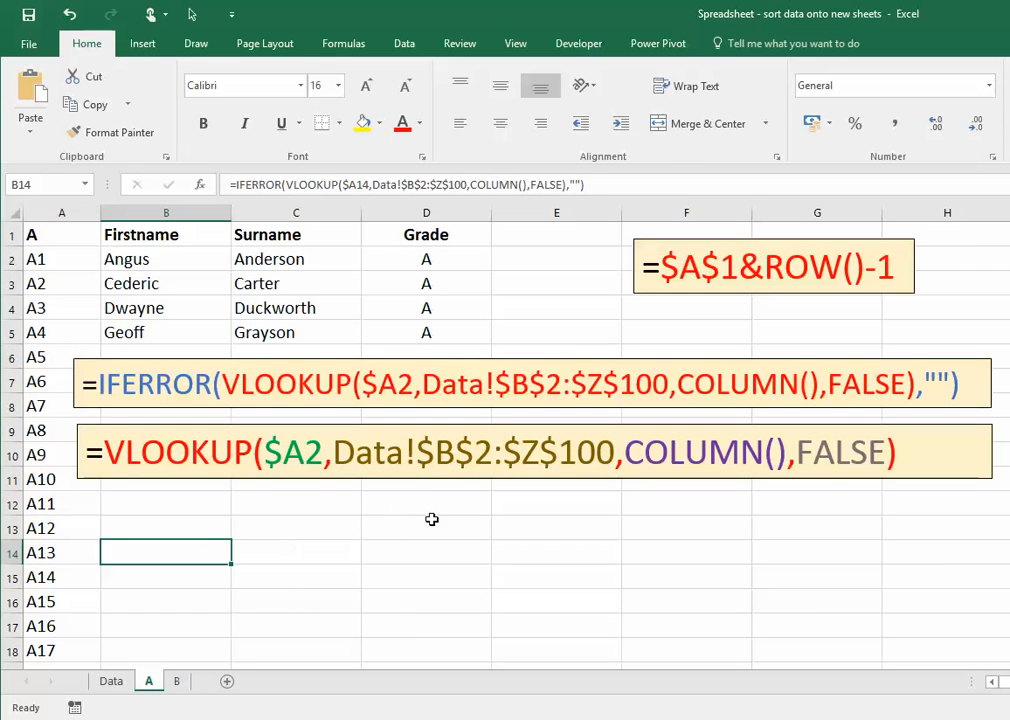
Place the MID(CELL("filename",A1)) formula text box under the VLOOKUP box around rows 12 to 13 and reduce its font size to 28
{"action": "left_click", "coordinate": [57, 228]}
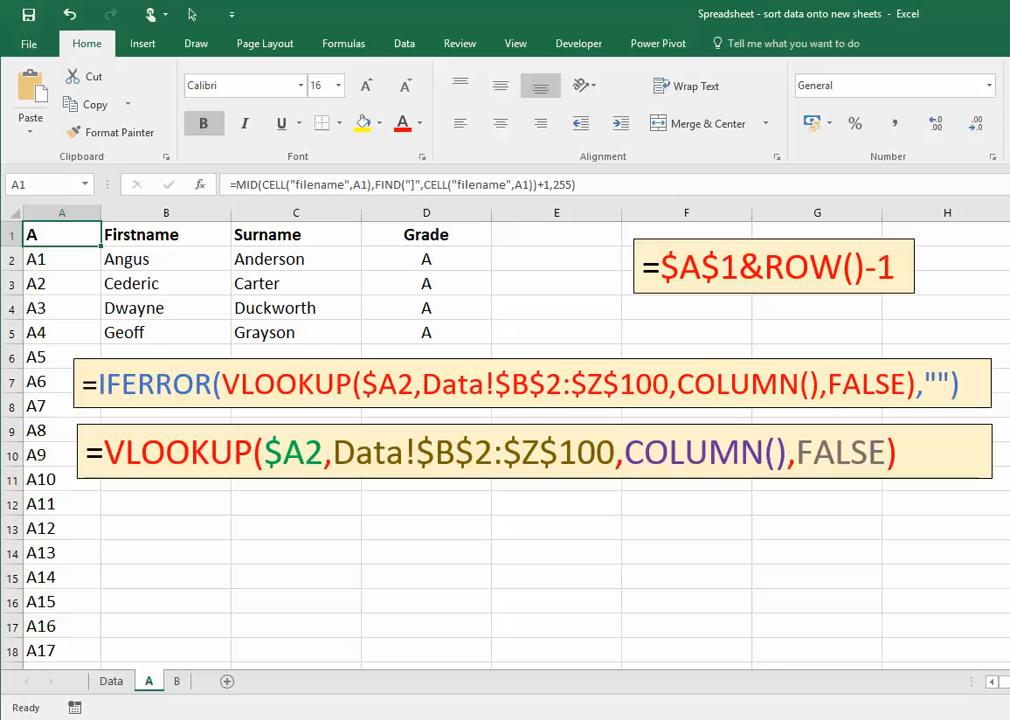
{"action": "left_click", "coordinate": [500, 450]}
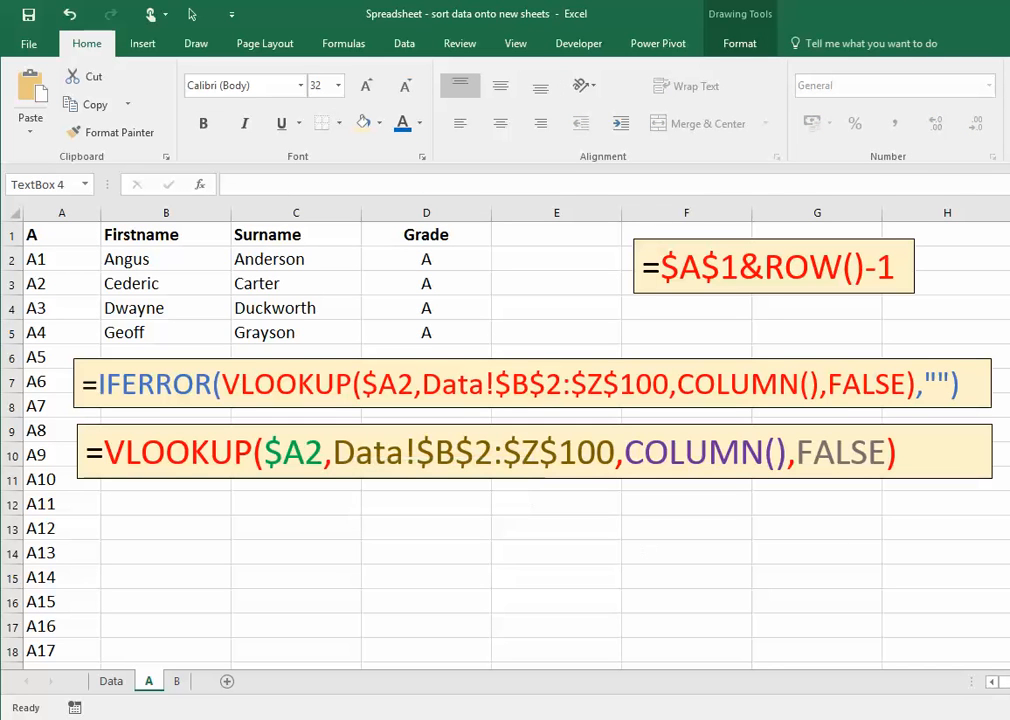
{"action": "left_click_drag", "start_coordinate": [1005, 546], "coordinate": [198, 510]}
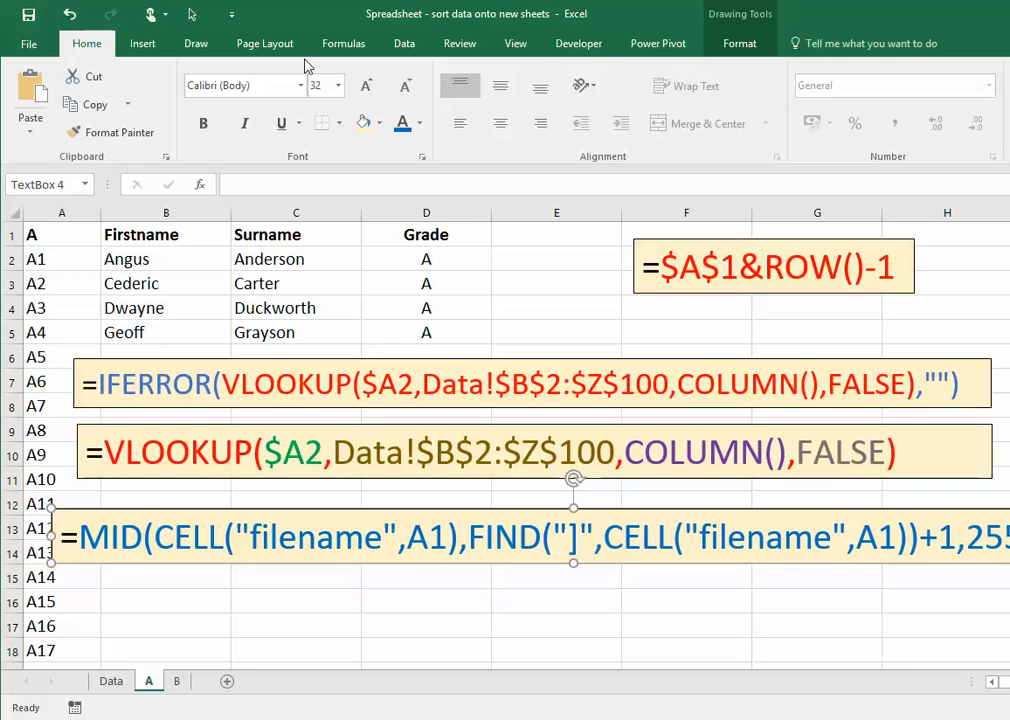
{"action": "left_click", "coordinate": [405, 85]}
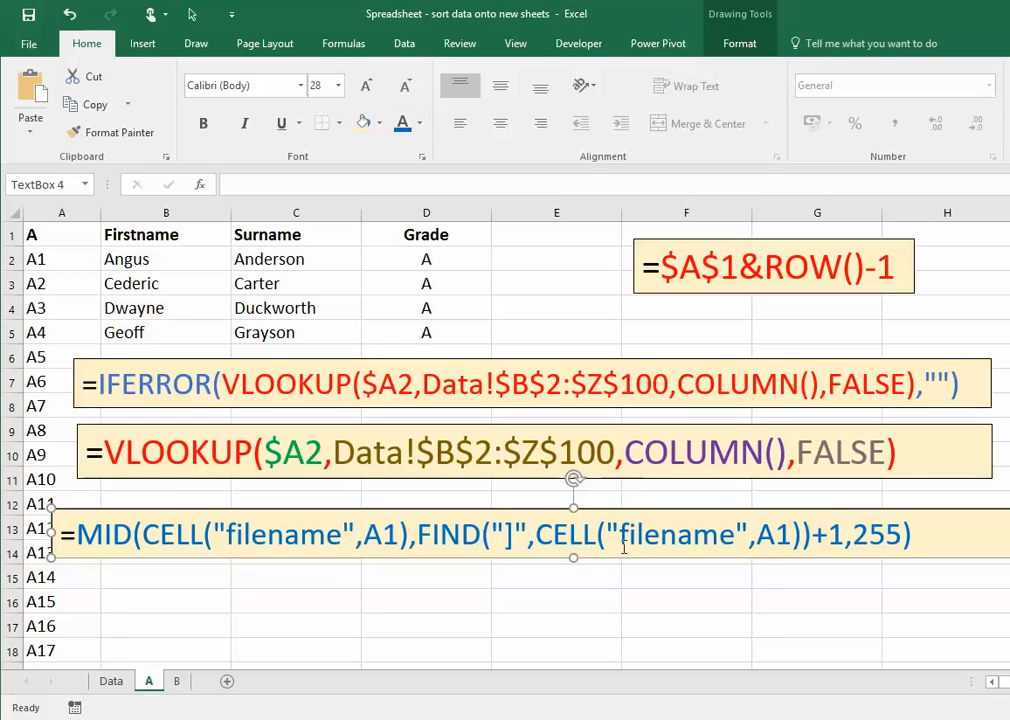
{"action": "left_click", "coordinate": [611, 575]}
{"action": "left_click", "coordinate": [477, 511]}
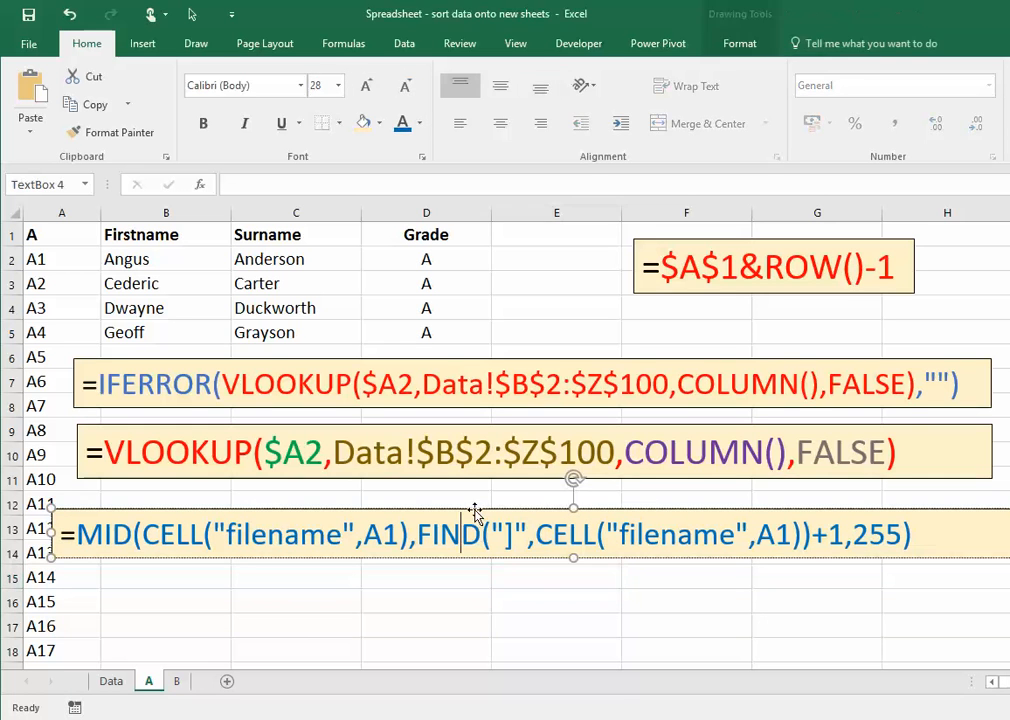
{"action": "left_click_drag", "start_coordinate": [478, 508], "coordinate": [493, 496]}
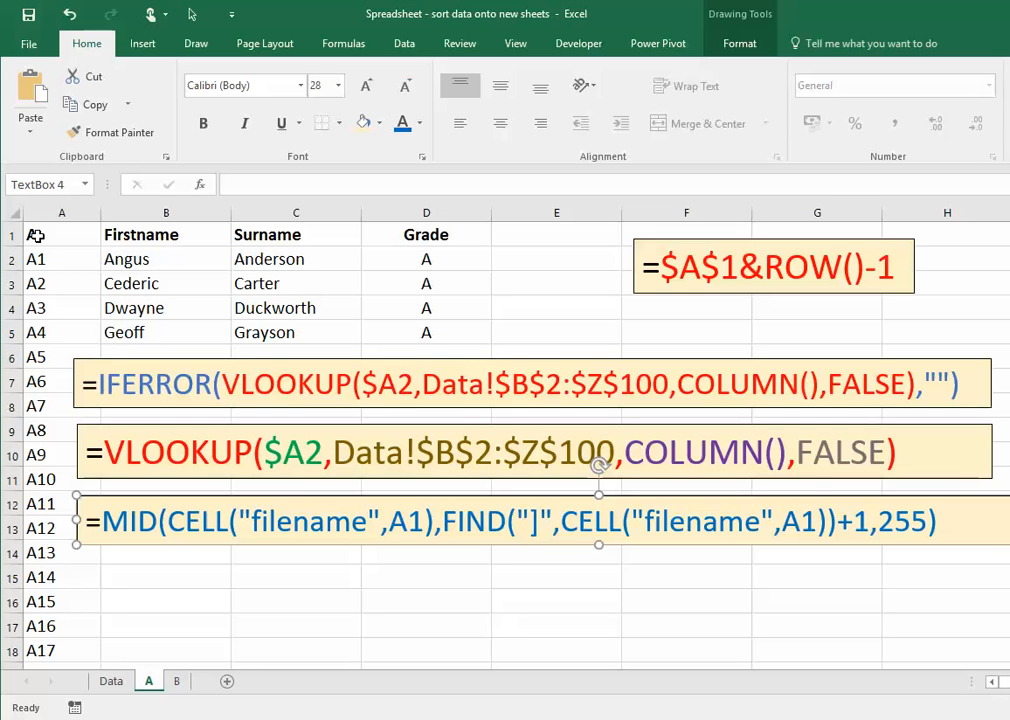
Create a copy of sheet B at the end of the workbook
{"action": "left_click", "coordinate": [178, 684]}
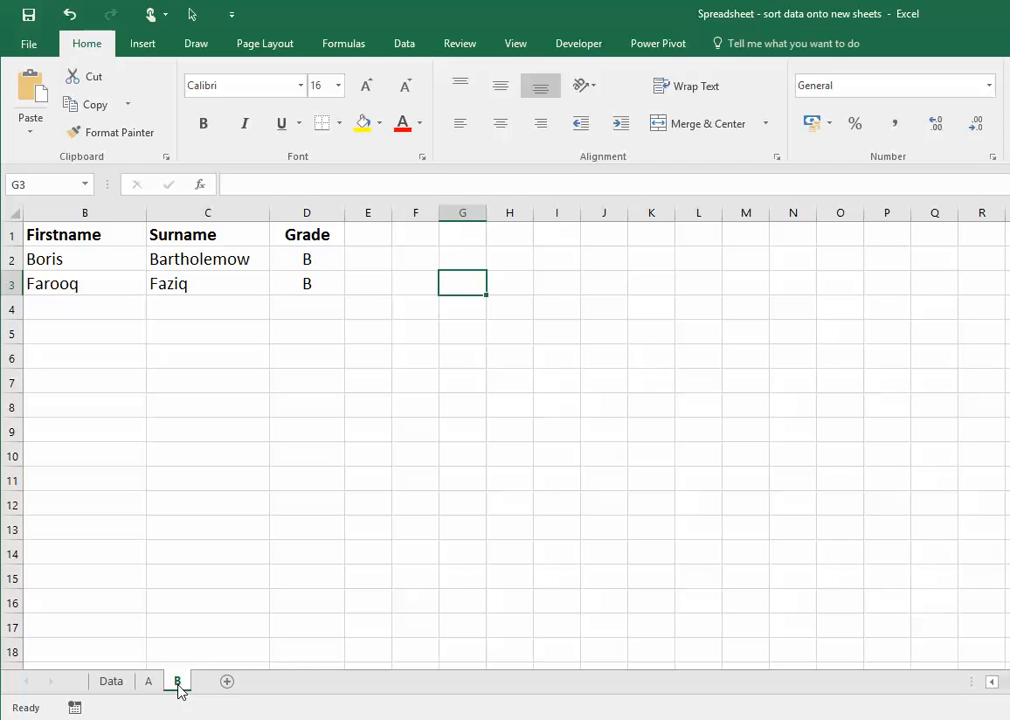
{"action": "right_click", "coordinate": [179, 686]}
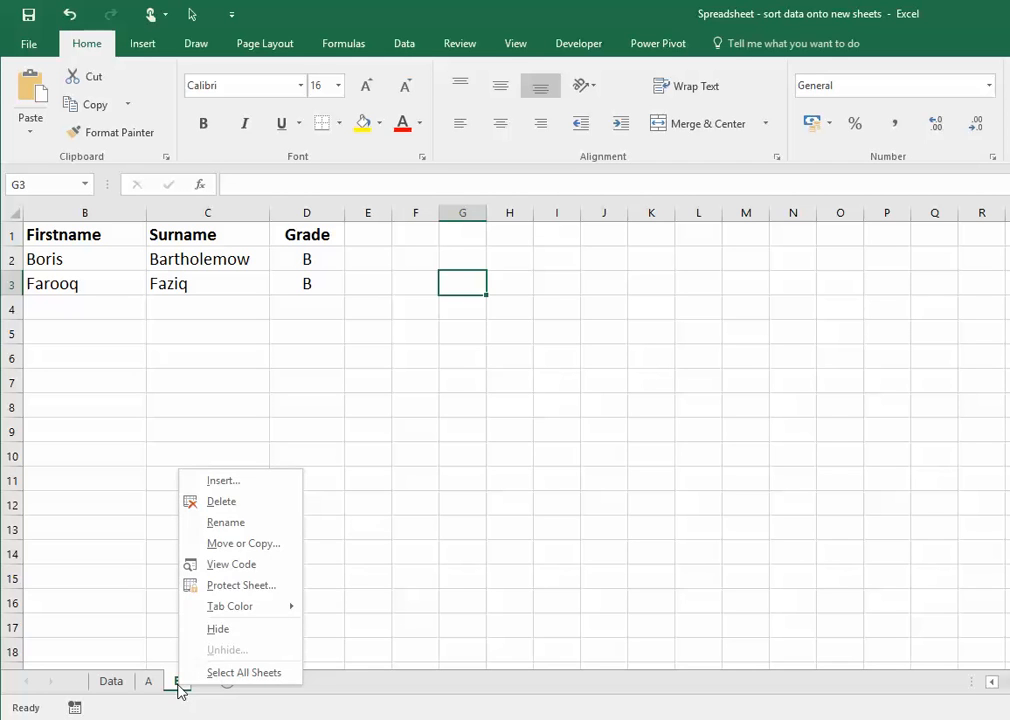
{"action": "left_click", "coordinate": [243, 543]}
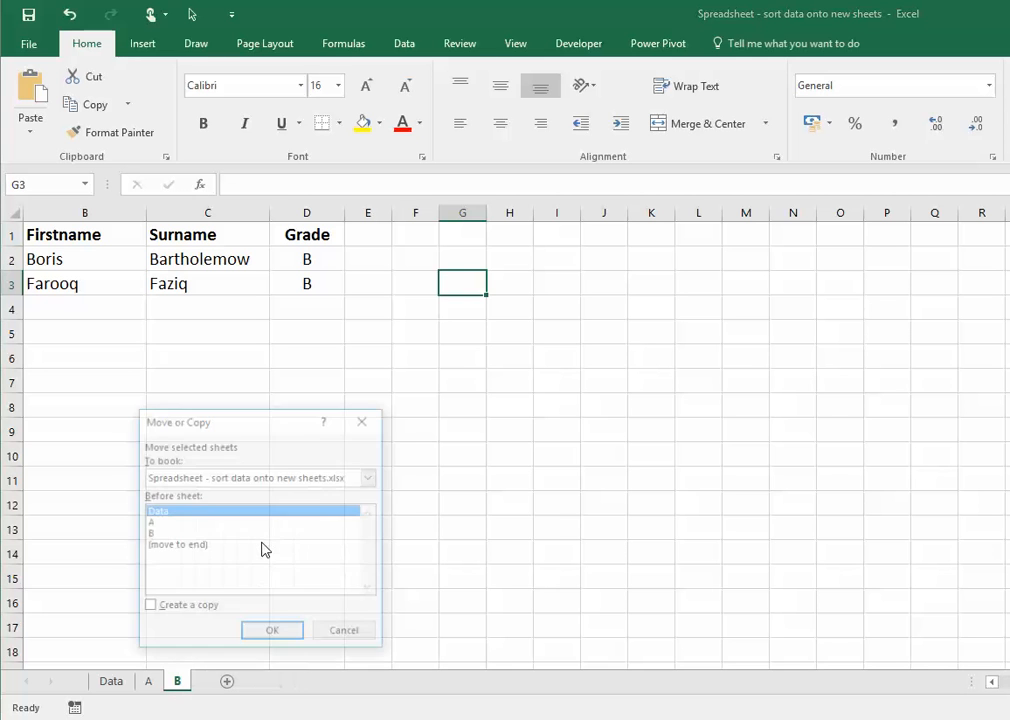
{"action": "left_click", "coordinate": [147, 609]}
{"action": "left_click", "coordinate": [170, 546]}
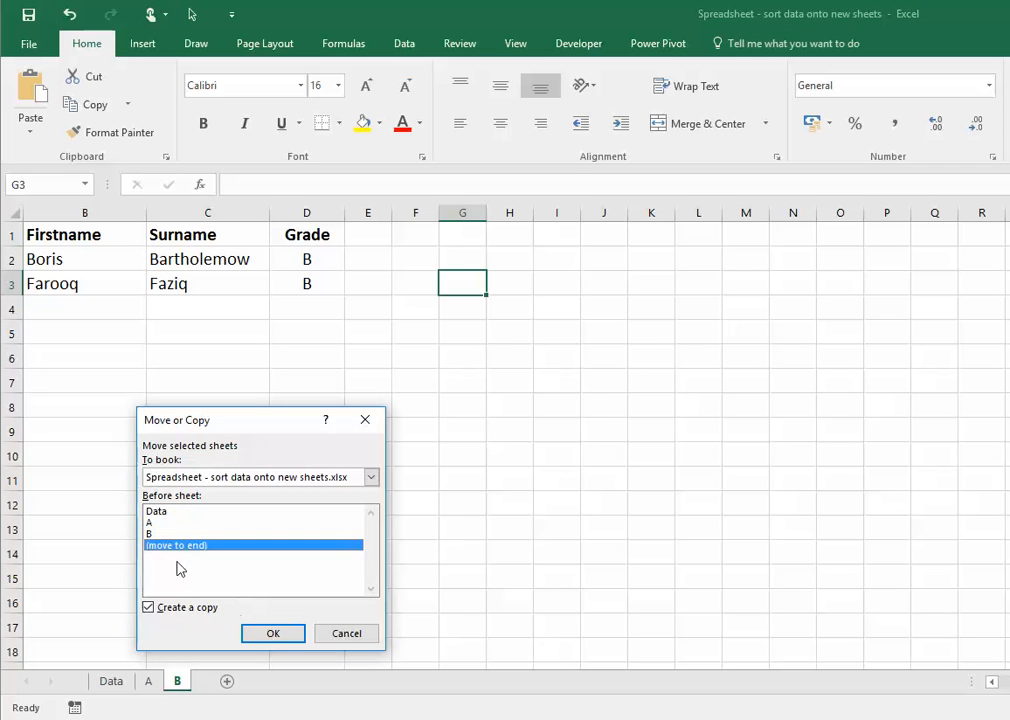
{"action": "left_click", "coordinate": [262, 637]}
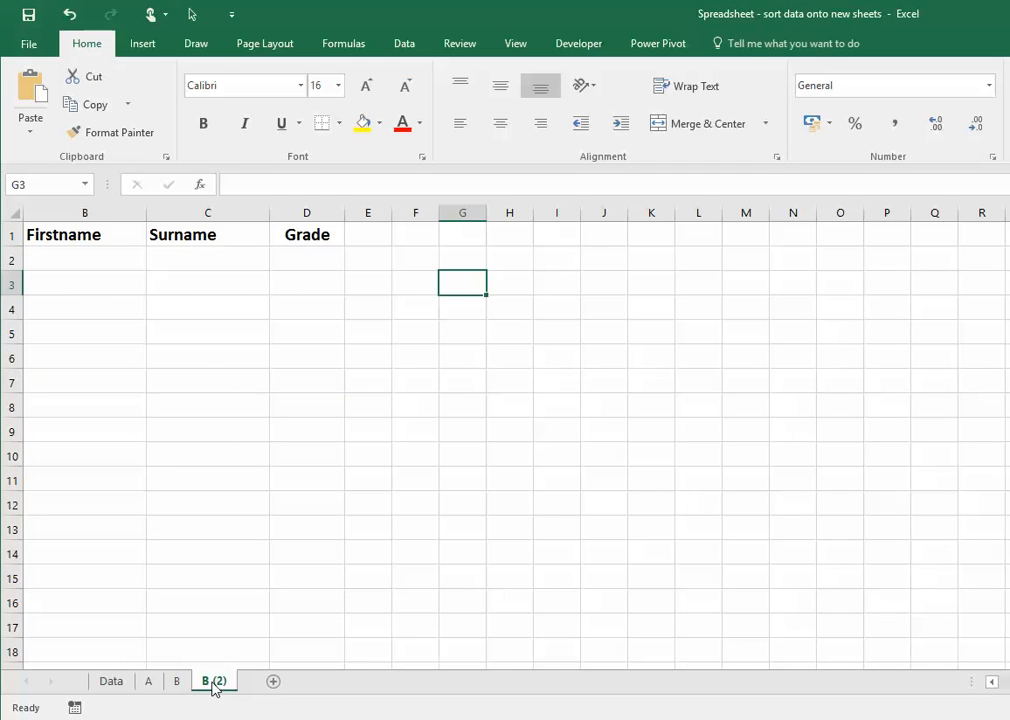
Rename the copied sheet as C
{"action": "double_click", "coordinate": [214, 682]}
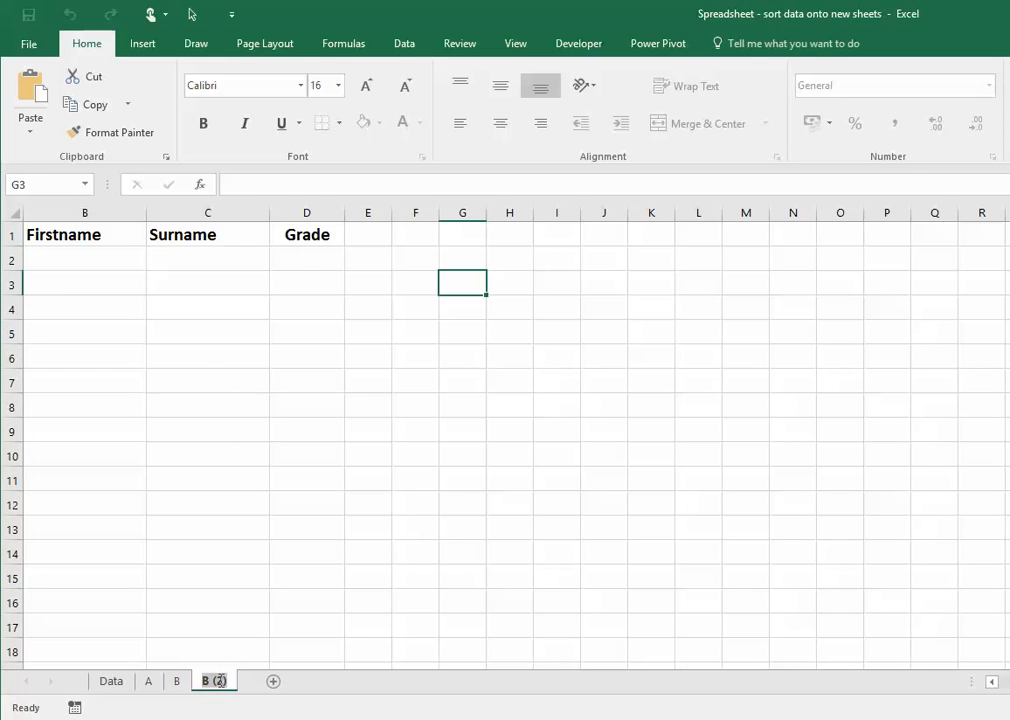
{"action": "type", "text": "C"}
{"action": "key", "text": "Return"}
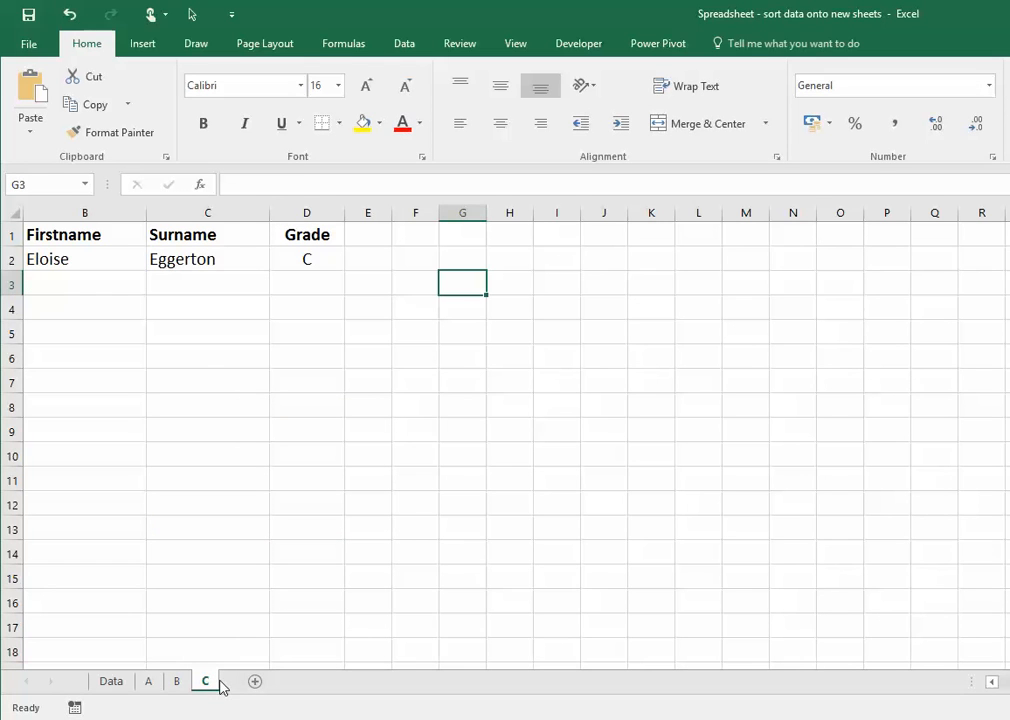
Bring back hidden column A on sheet C and select the sheet-name formula in cell A1
{"action": "left_click_drag", "start_coordinate": [25, 213], "coordinate": [89, 213]}
{"action": "left_click", "coordinate": [40, 232]}
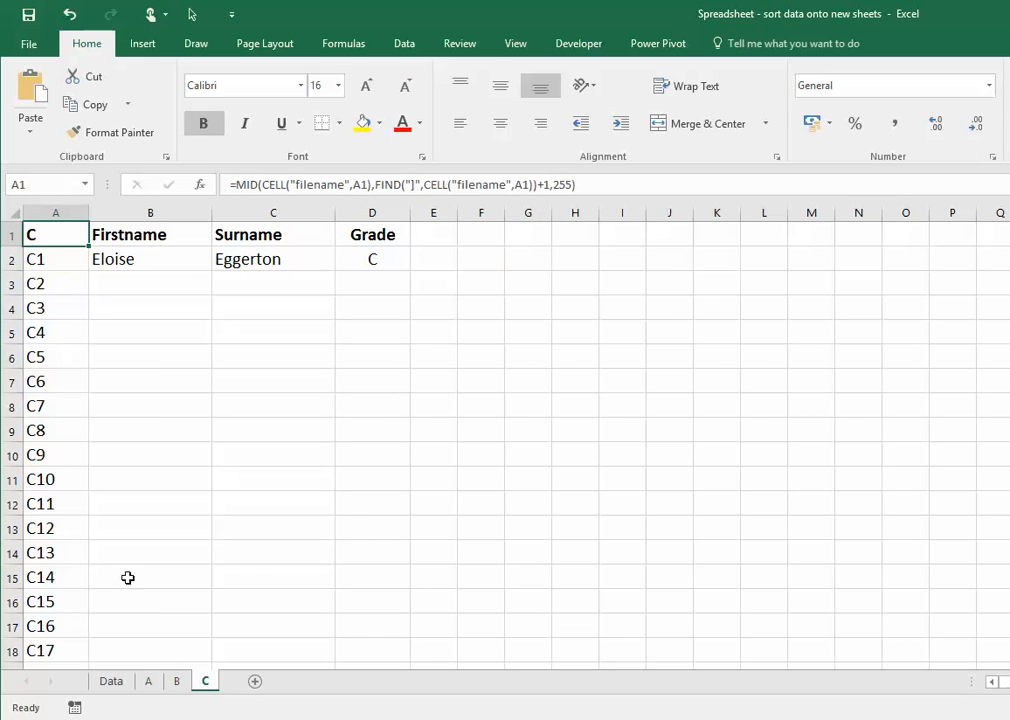
Create a copy of sheet C at the end of the workbook and rename it D
{"action": "right_click", "coordinate": [201, 688]}
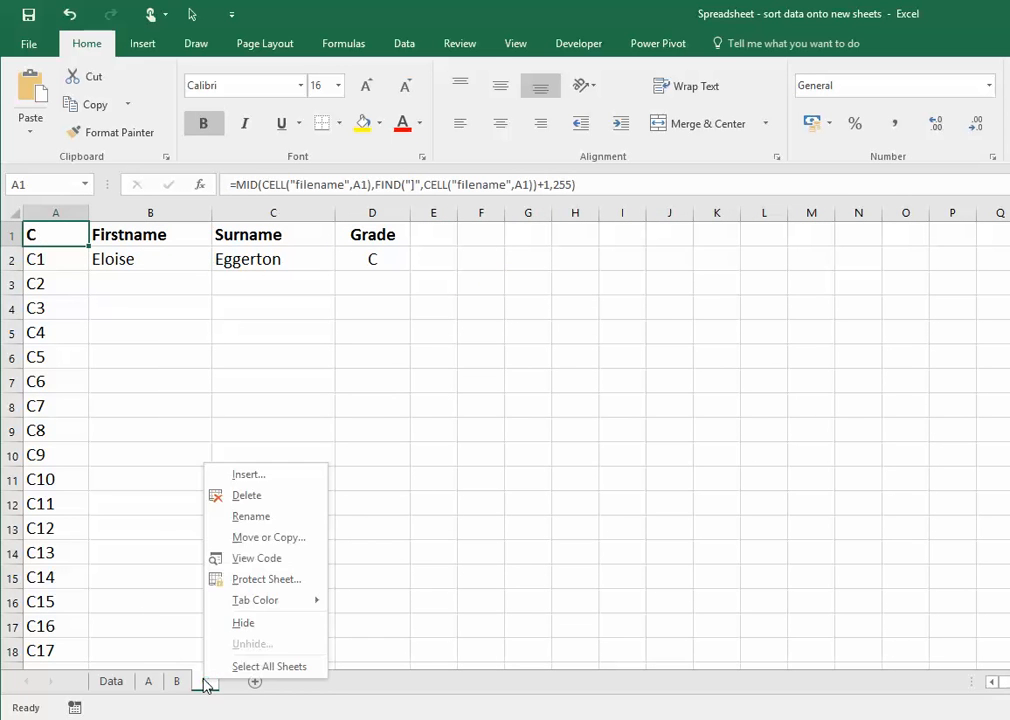
{"action": "left_click", "coordinate": [262, 537]}
{"action": "left_click", "coordinate": [155, 607]}
{"action": "left_click", "coordinate": [165, 557]}
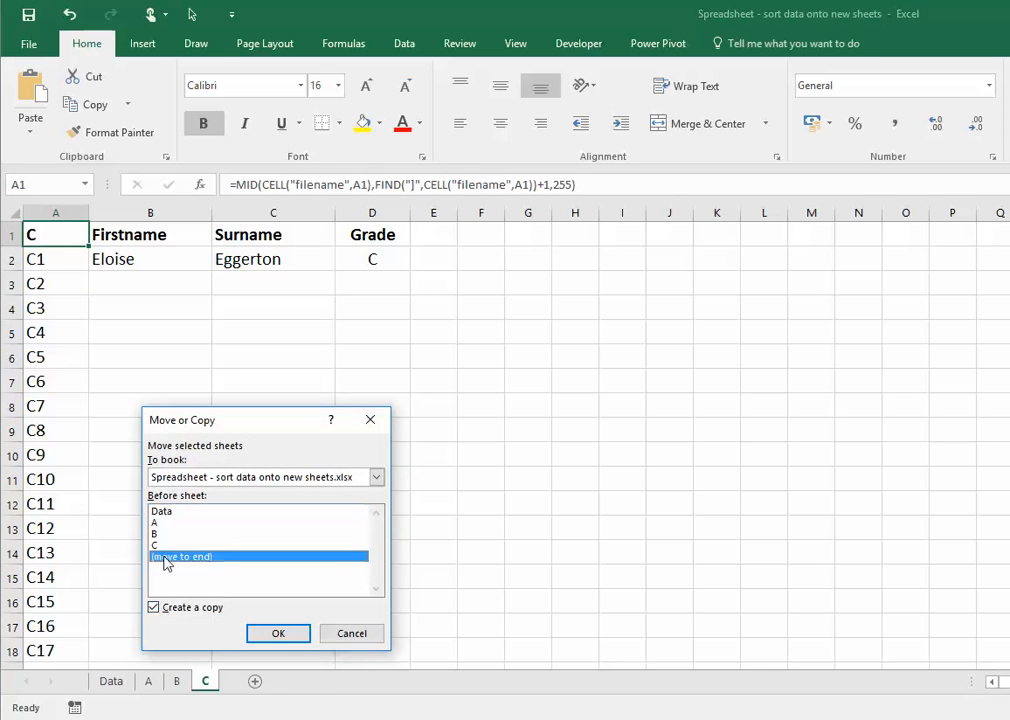
{"action": "left_click", "coordinate": [280, 634]}
{"action": "double_click", "coordinate": [244, 681]}
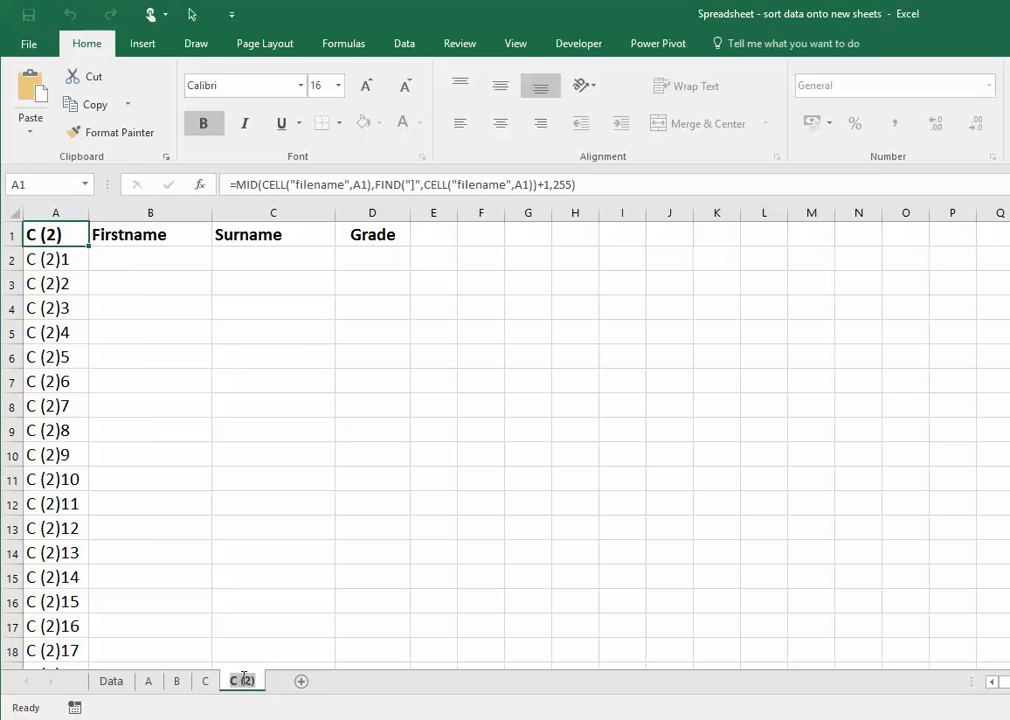
{"action": "type", "text": "D"}
{"action": "left_click", "coordinate": [325, 600]}
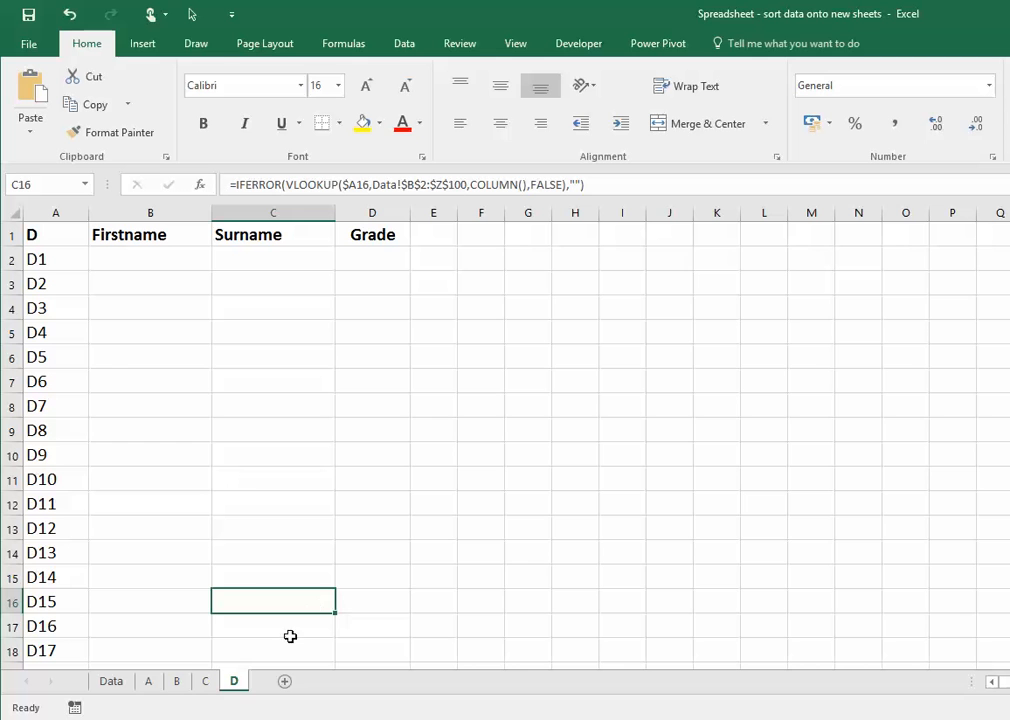
Create a copy of sheet D at the end of the workbook and rename it U
{"action": "right_click", "coordinate": [237, 684]}
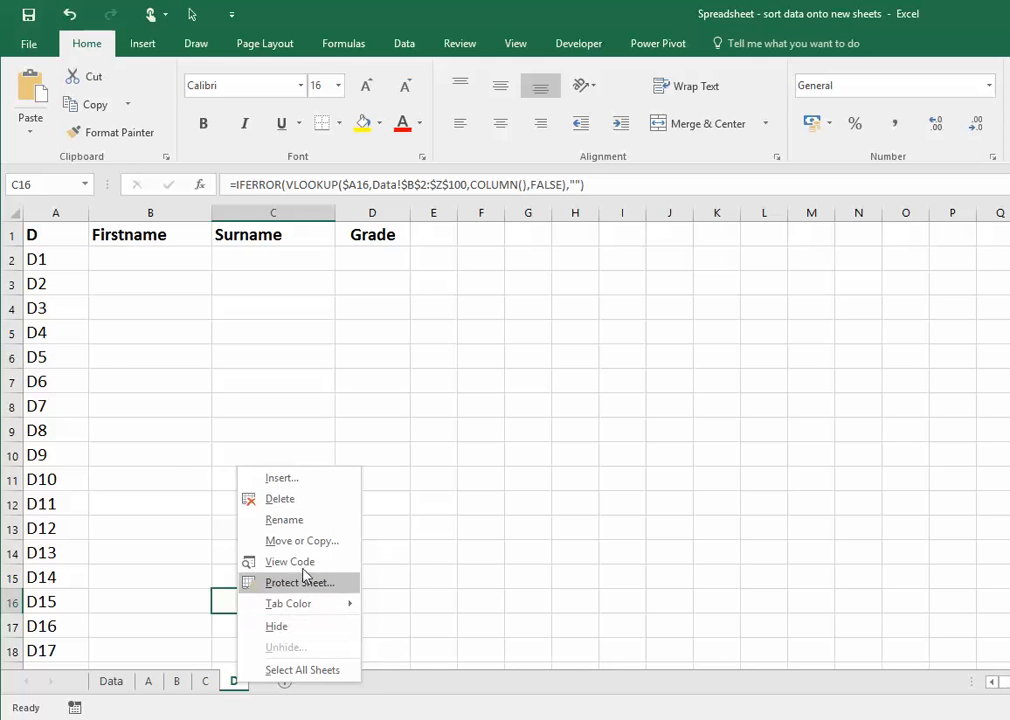
{"action": "left_click", "coordinate": [300, 539]}
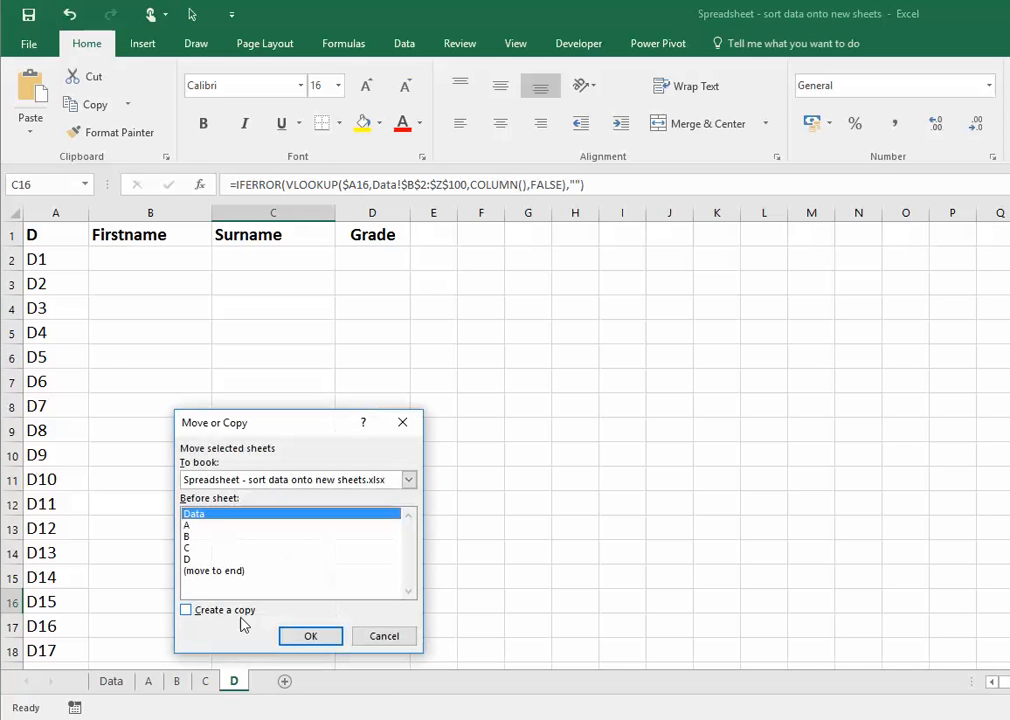
{"action": "left_click", "coordinate": [189, 611]}
{"action": "left_click", "coordinate": [205, 572]}
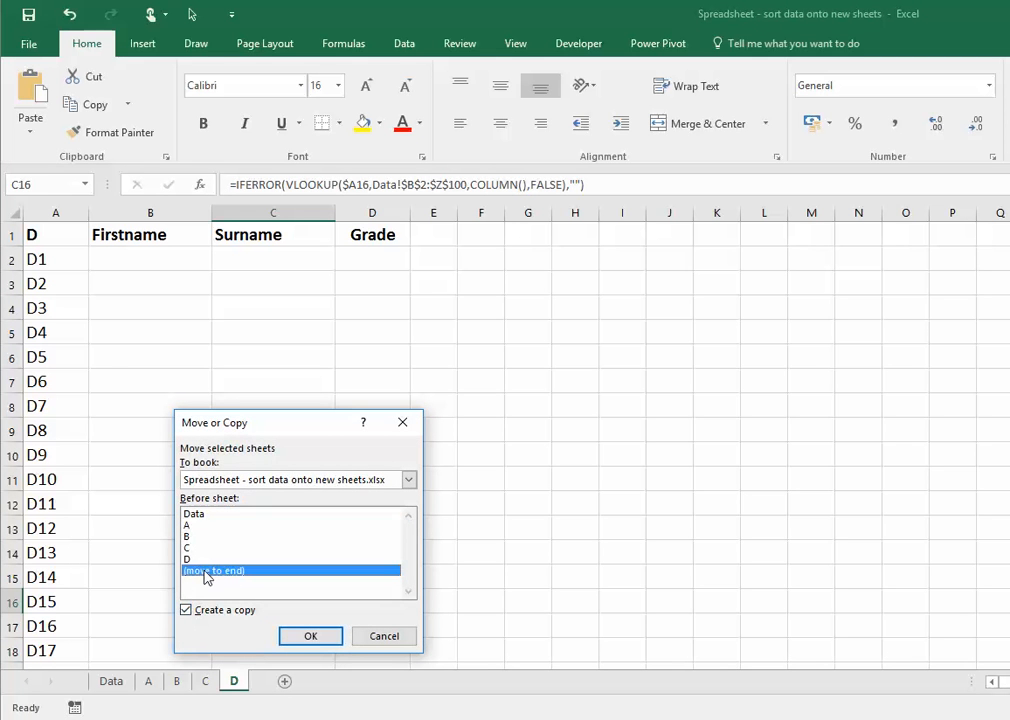
{"action": "left_click", "coordinate": [310, 637]}
{"action": "double_click", "coordinate": [266, 686]}
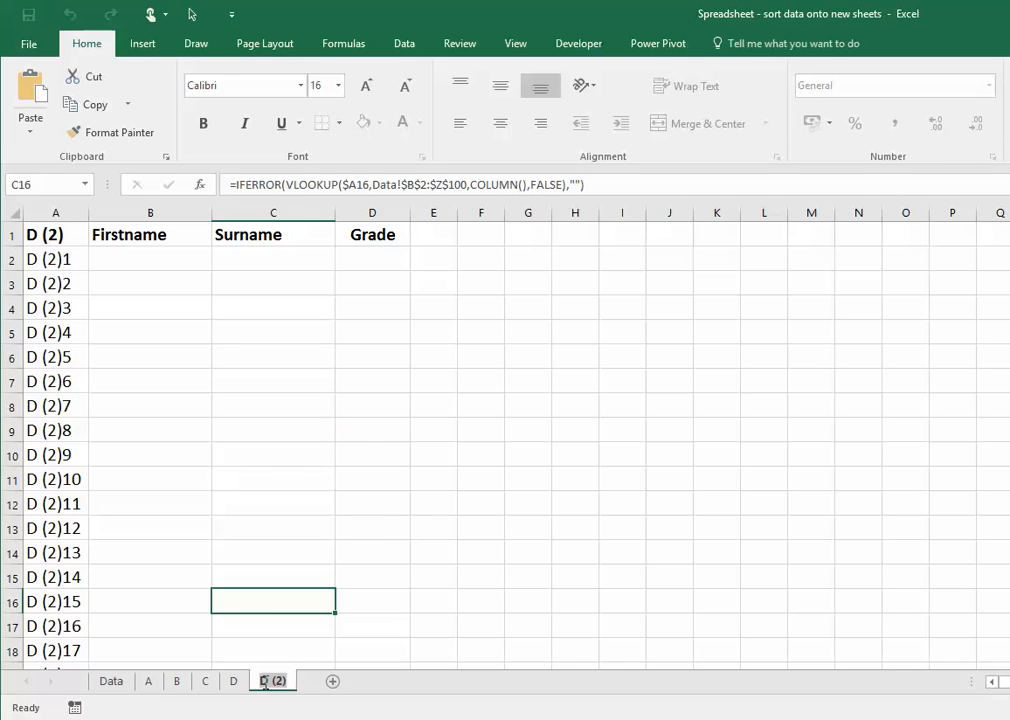
{"action": "type", "text": "U"}
{"action": "key", "text": "Return"}
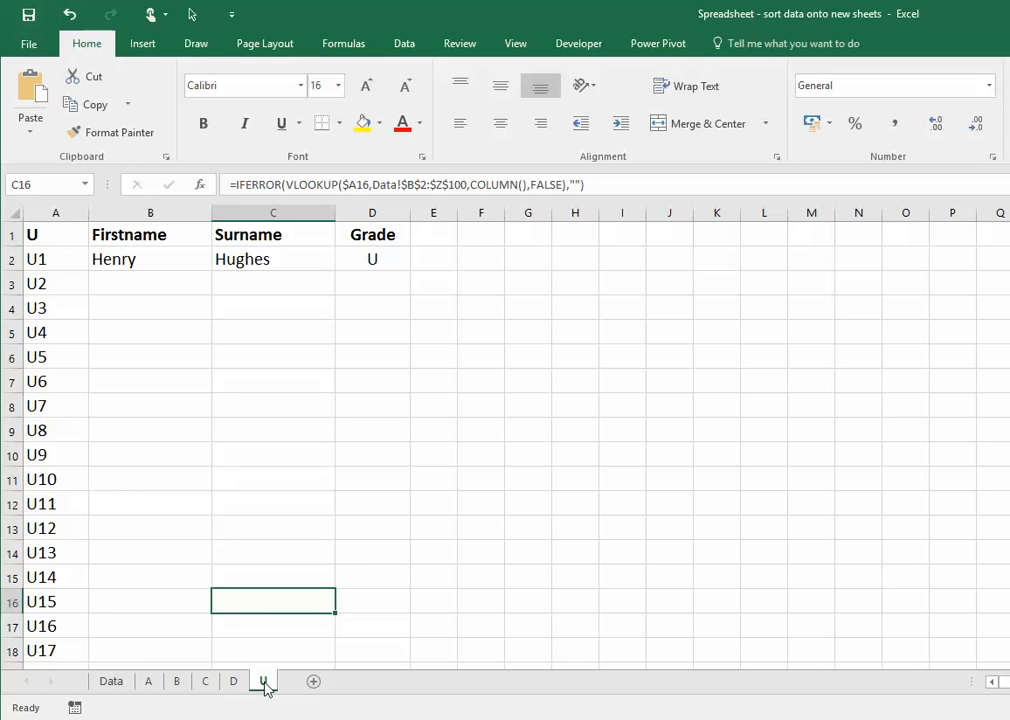
Compare the student list and lookup codes on the Data sheet with the entries sorted onto sheets A and B
{"action": "left_click", "coordinate": [113, 684]}
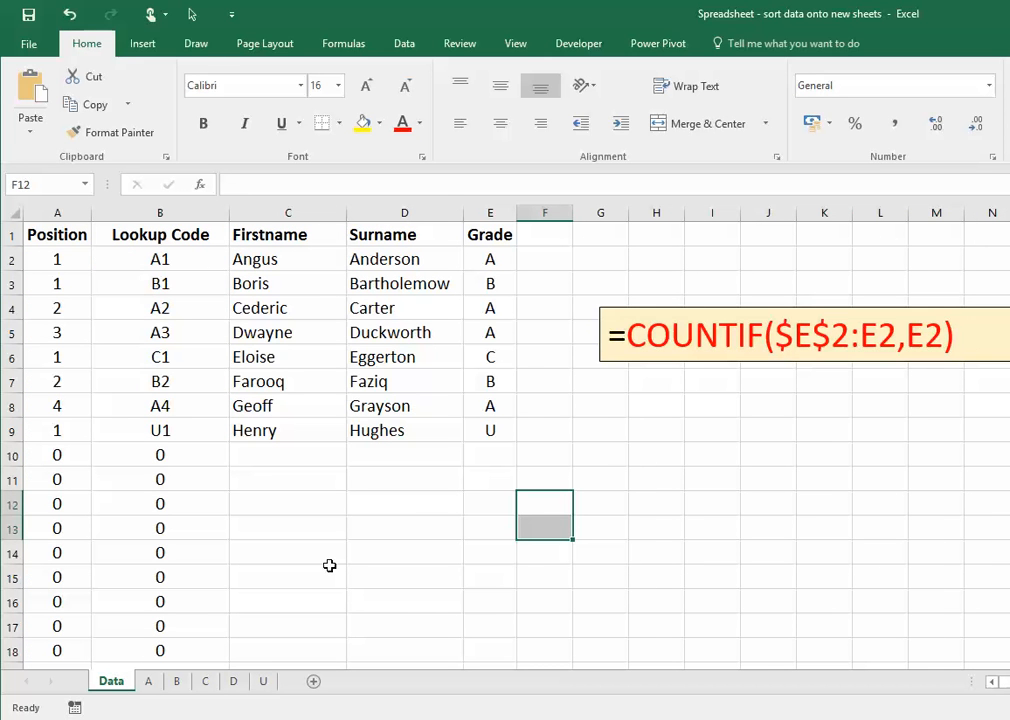
{"action": "left_click", "coordinate": [150, 684]}
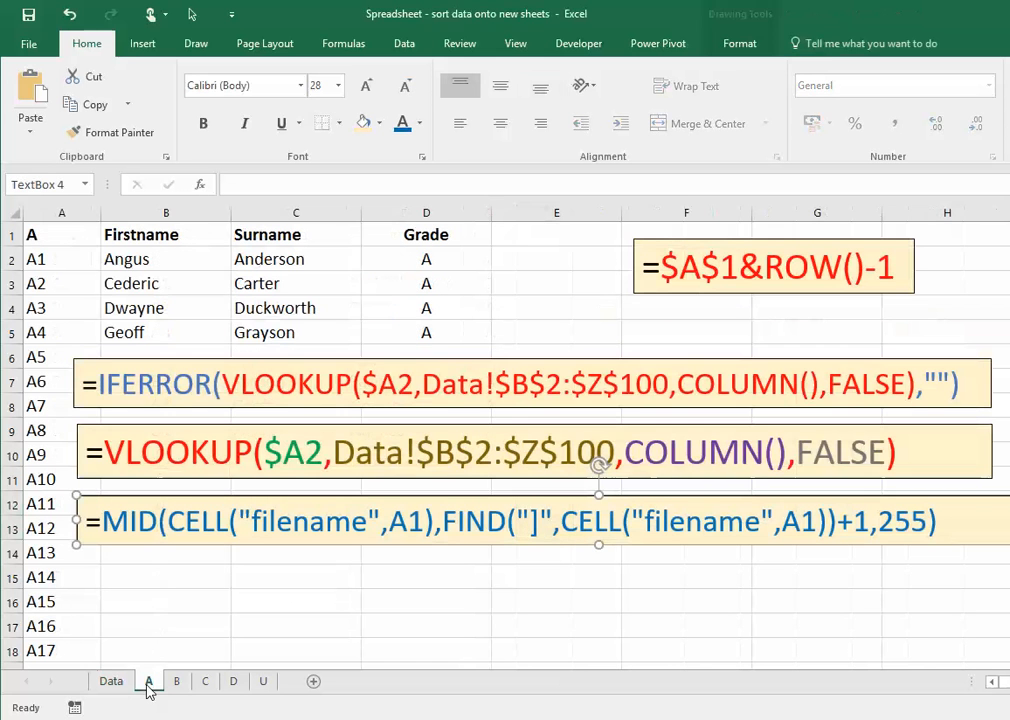
{"action": "left_click", "coordinate": [181, 686]}
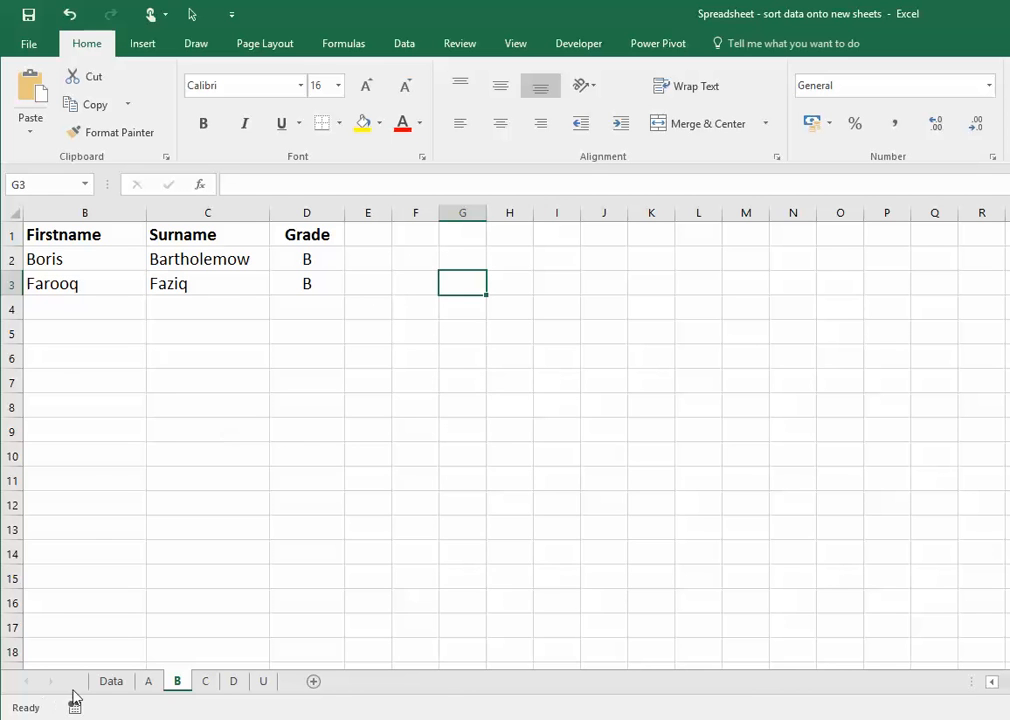
{"action": "left_click", "coordinate": [110, 681]}
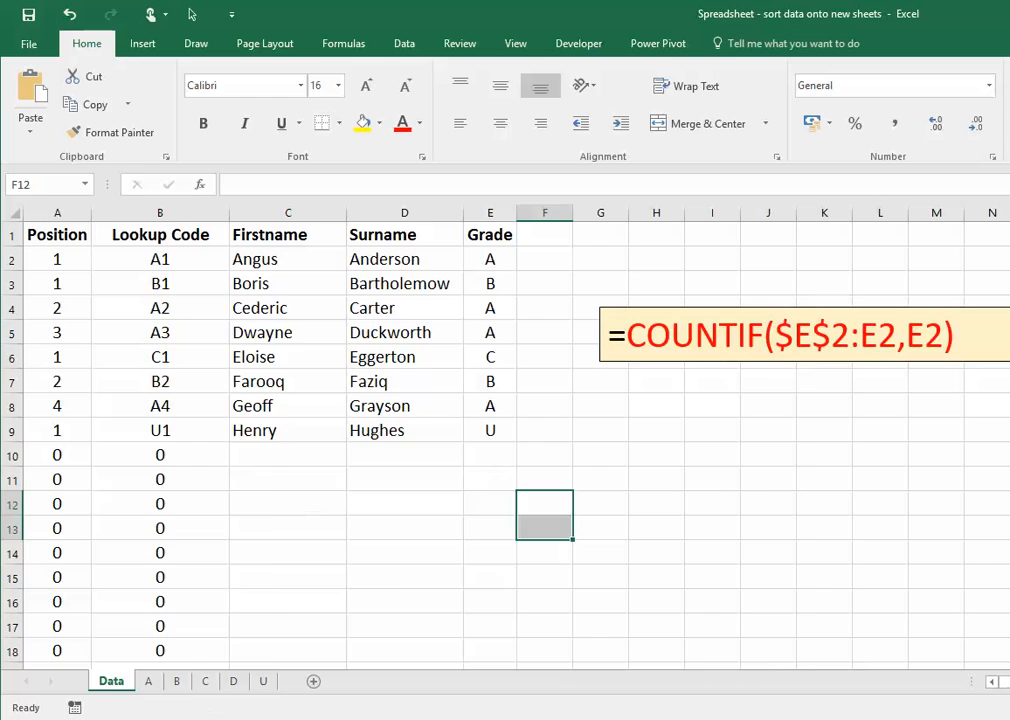
{"action": "left_click", "coordinate": [176, 681]}
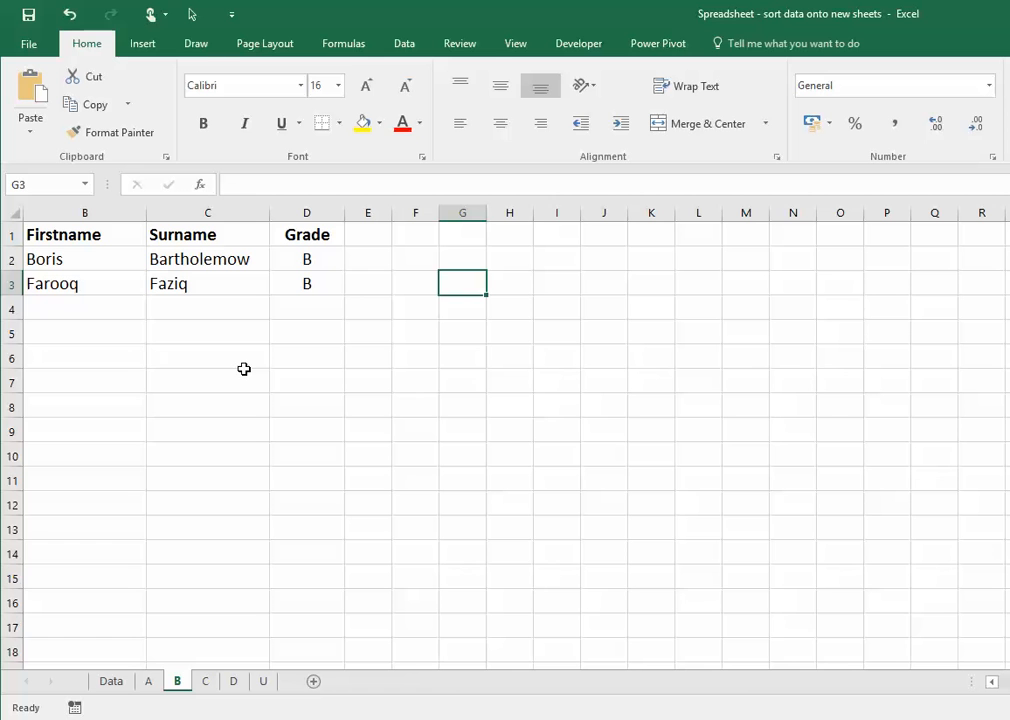
{"action": "left_click", "coordinate": [114, 682]}
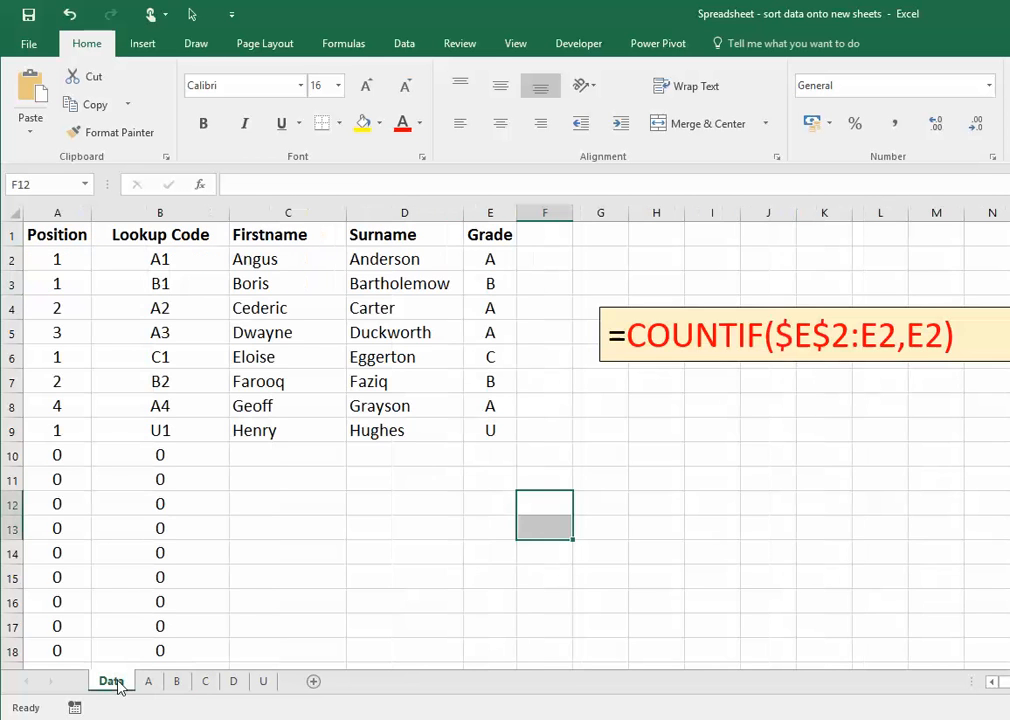